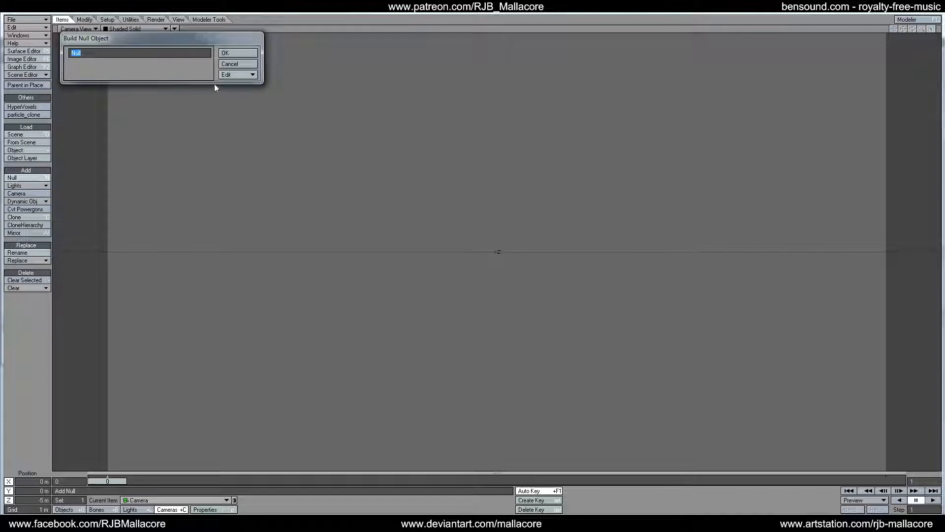
Add a null object to the scene and activate HyperVoxels on it
left_click(232, 53)
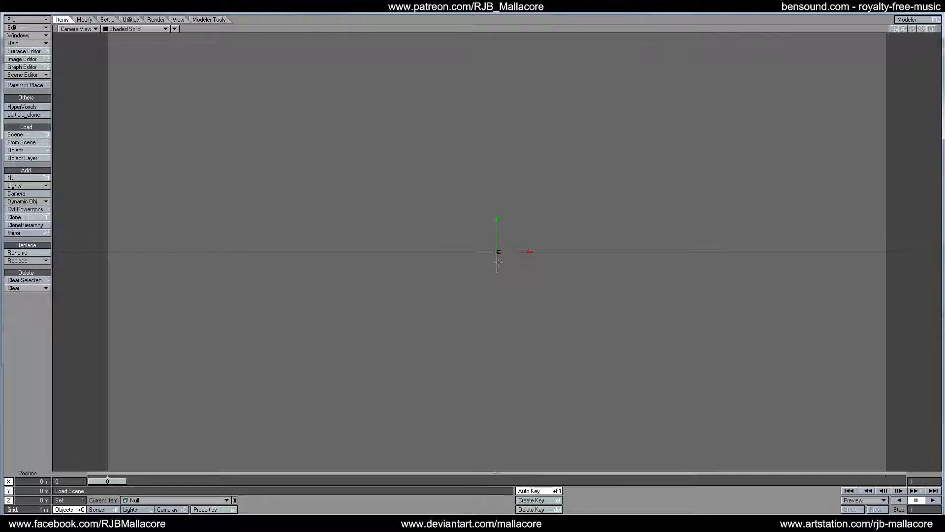
left_click(26, 108)
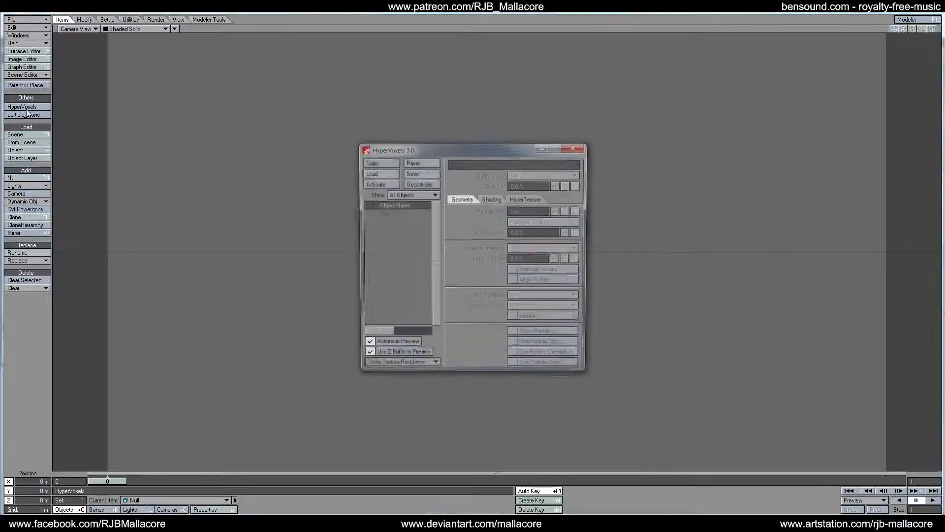
left_click(371, 213)
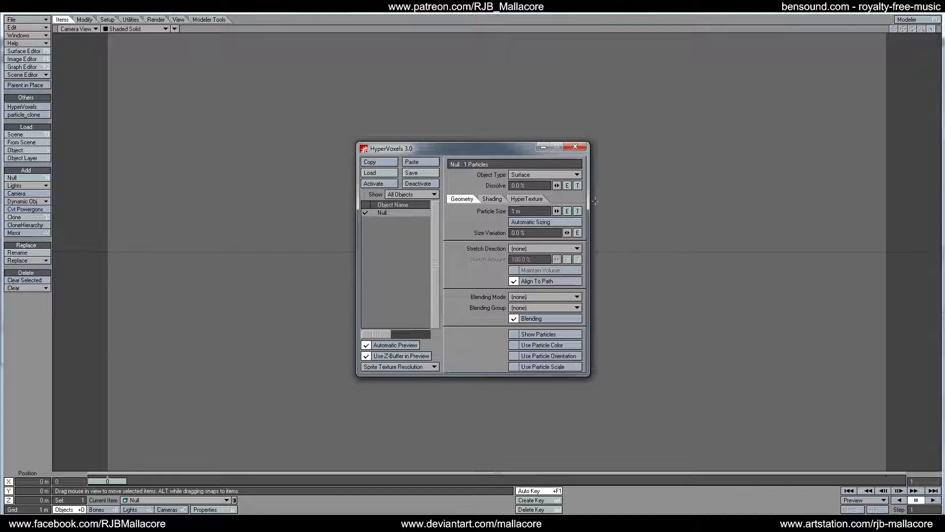
Turn on Show Particles for the null's HyperVoxels and render a test frame of the surface type
left_click_drag(500, 153, 756, 66)
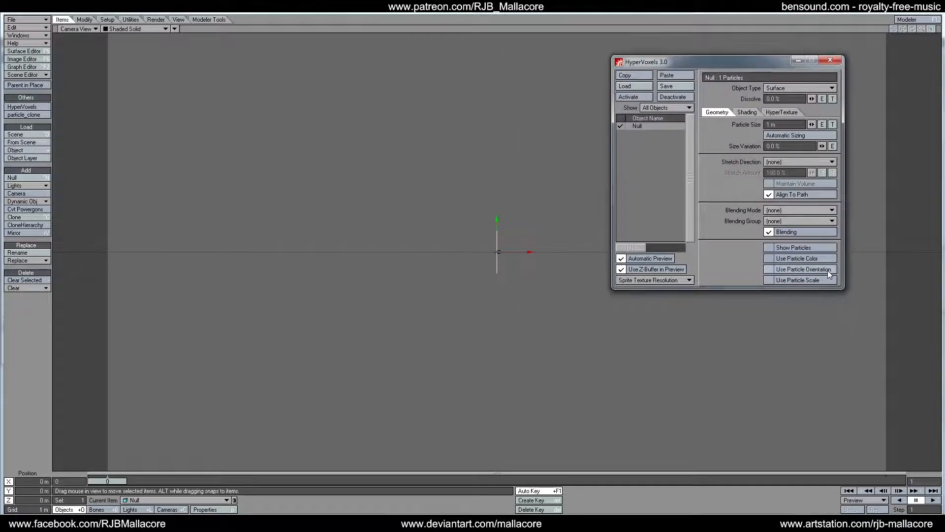
left_click(811, 247)
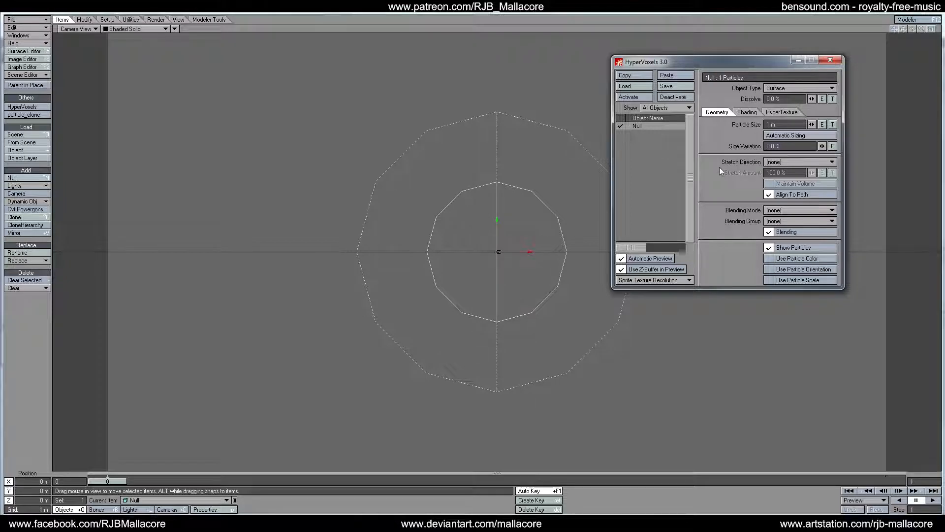
key("F9")
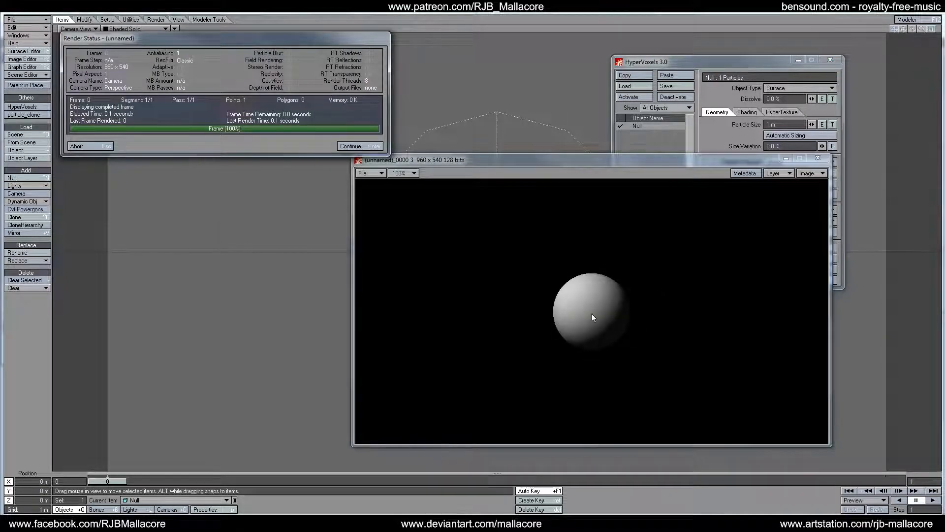
left_click_drag(710, 163, 537, 188)
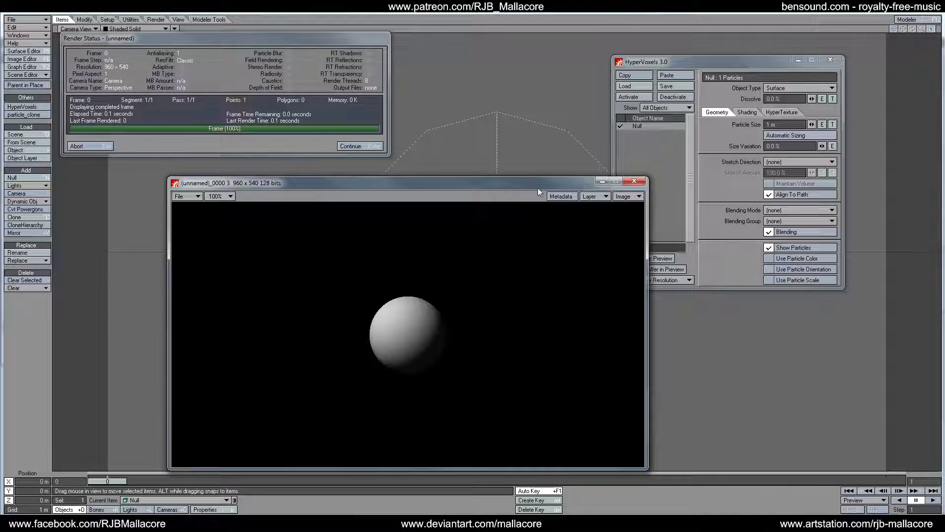
left_click(634, 182)
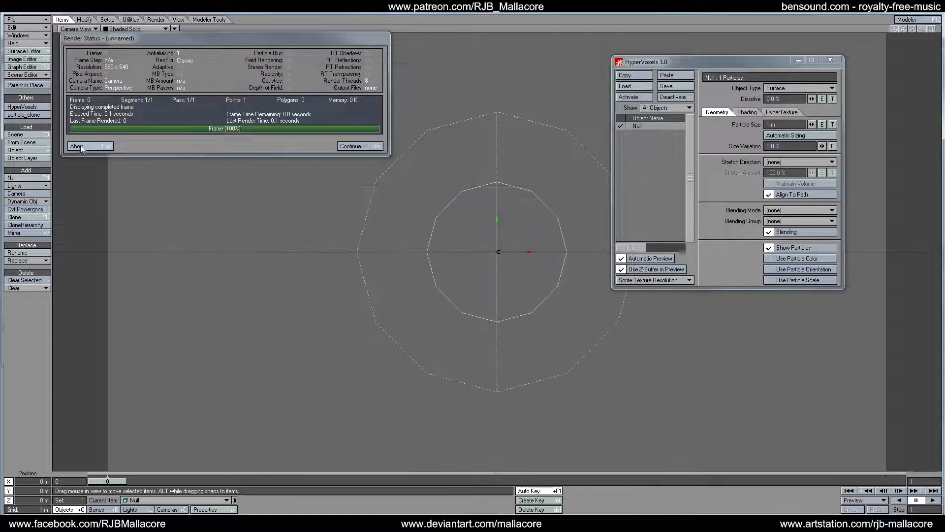
key("Return")
Change the HyperVoxels object type to Sprite and render a test frame with its default hypertexture
left_click(800, 88)
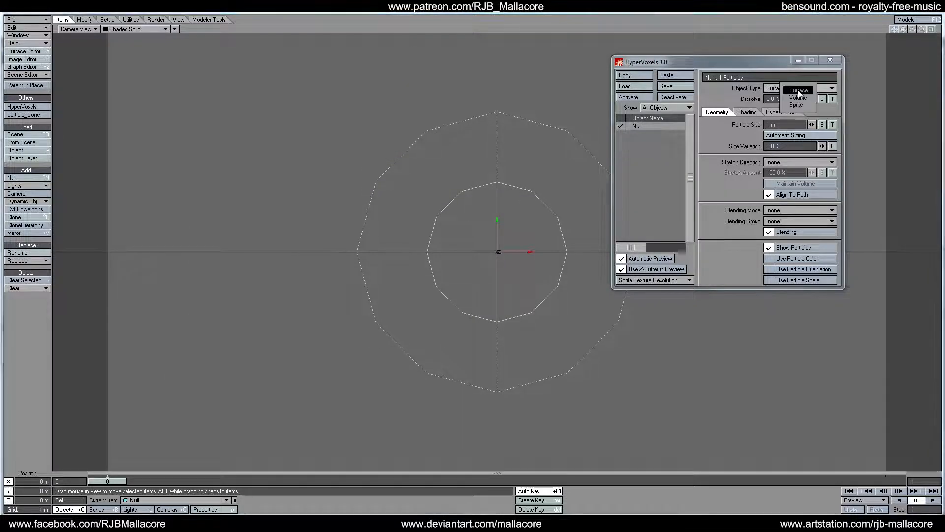
left_click(796, 100)
left_click(786, 113)
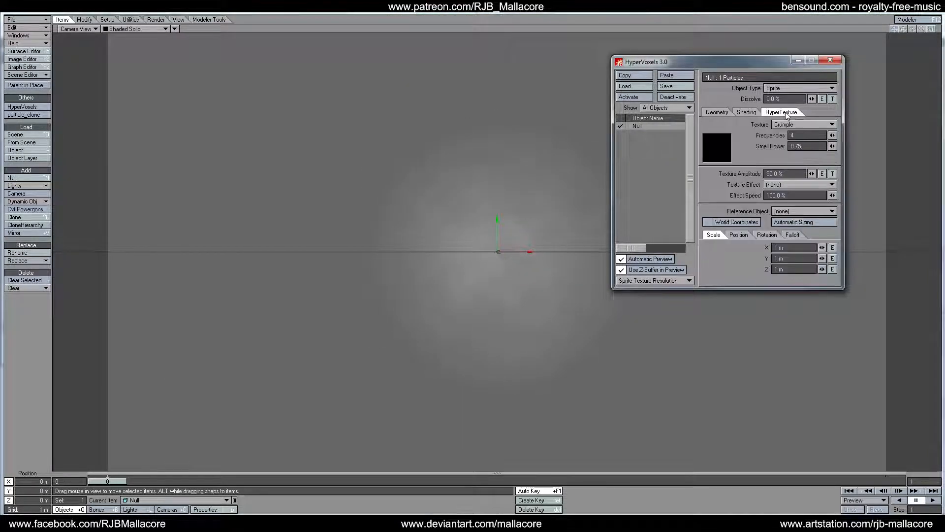
key("F9")
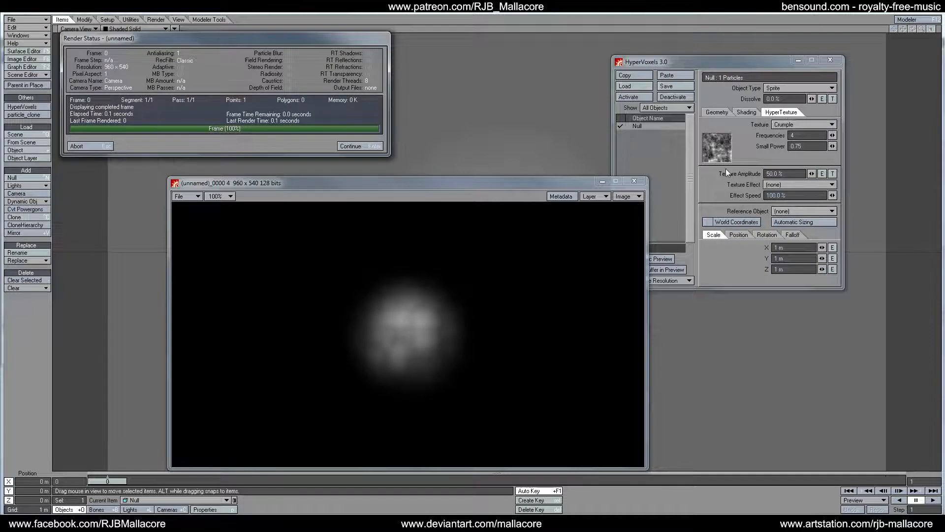
left_click(101, 147)
Try the Turbulence hypertexture, switch it to Hybrid Multi-fractal, and close the render window
left_click(790, 124)
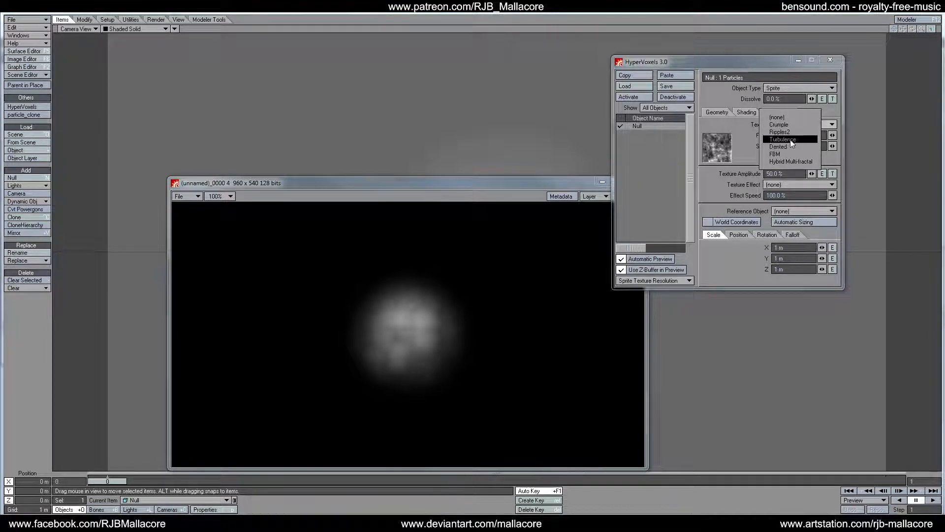
left_click(790, 140)
left_click_drag(524, 182, 390, 102)
left_click(783, 123)
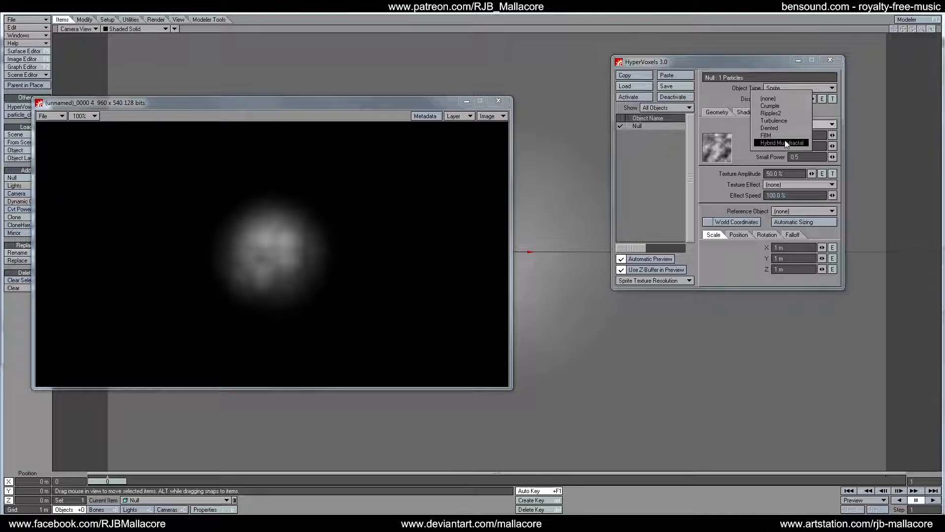
left_click(783, 143)
left_click_drag(434, 103, 435, 89)
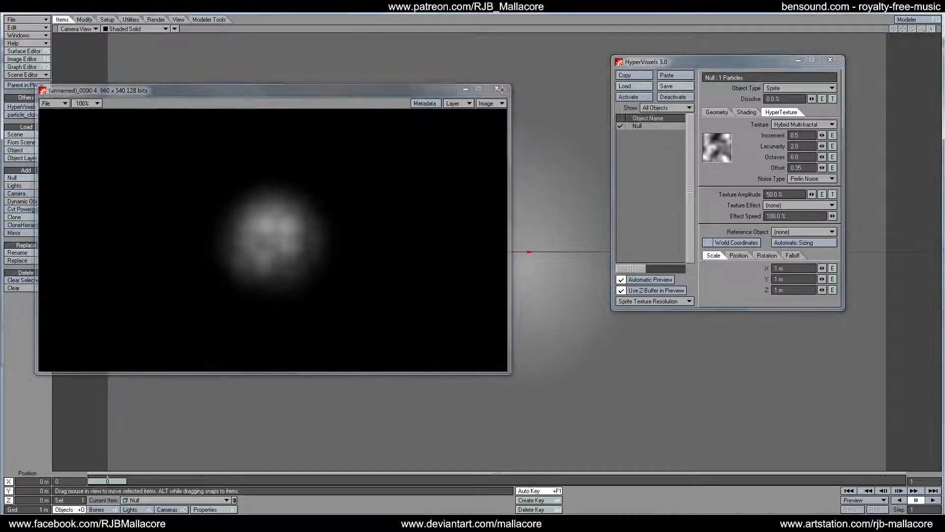
left_click(499, 87)
Set the hypertexture scale to 200 mm on the X, Y and Z axes
left_click_drag(755, 60, 792, 105)
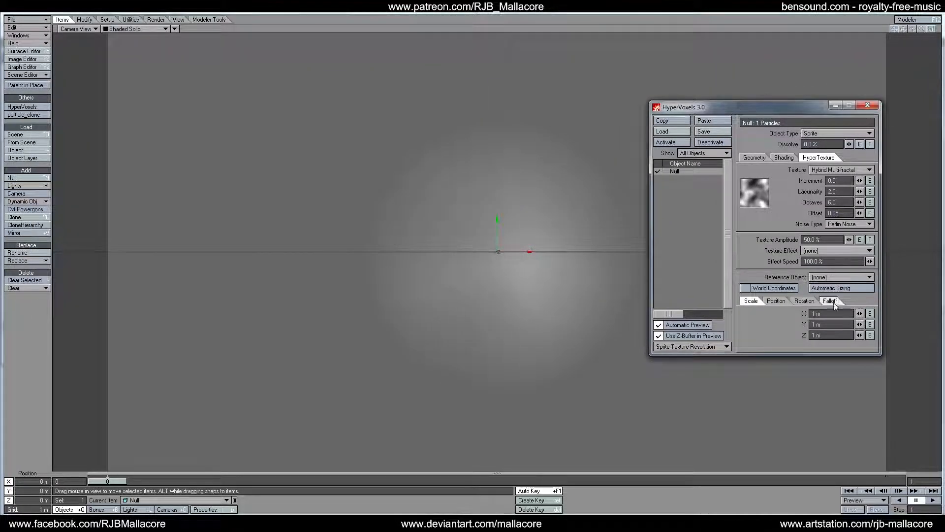
left_click(819, 313)
type("200 mm")
key("Tab")
type("200 mm")
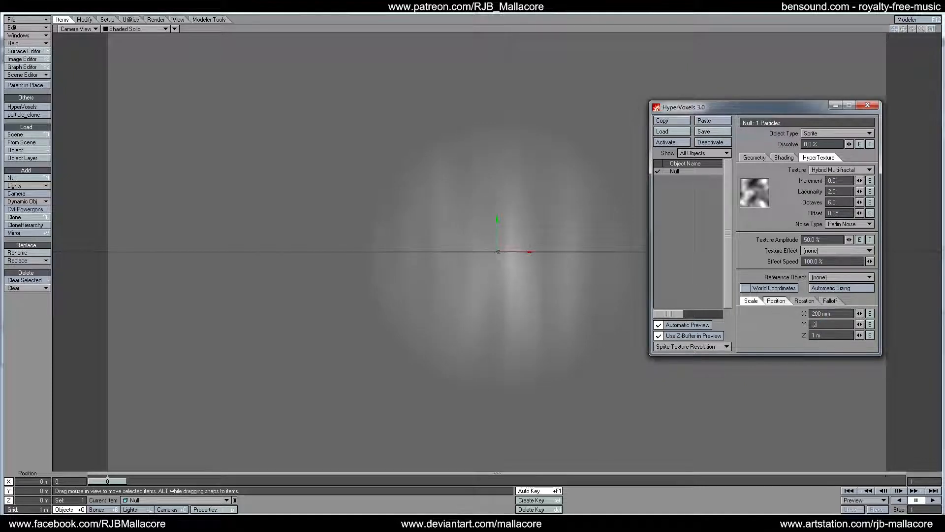
key("Tab")
type("200 mm")
key("Tab")
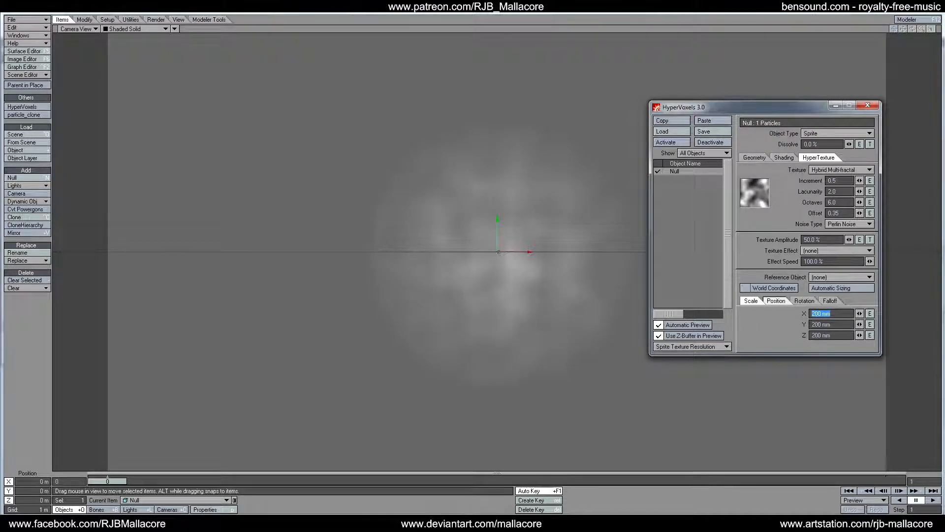
Render a test frame to check the rescaled hypertexture, then close the render window
key("F9")
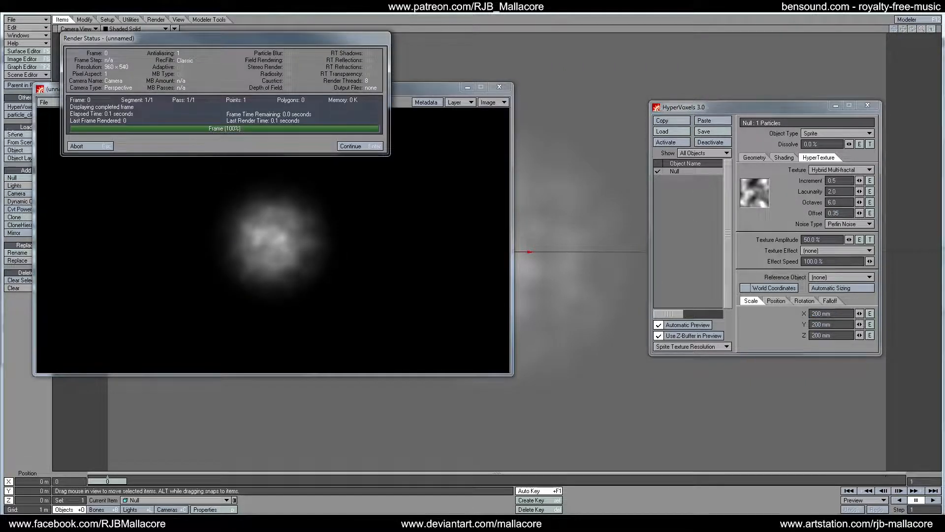
left_click(77, 146)
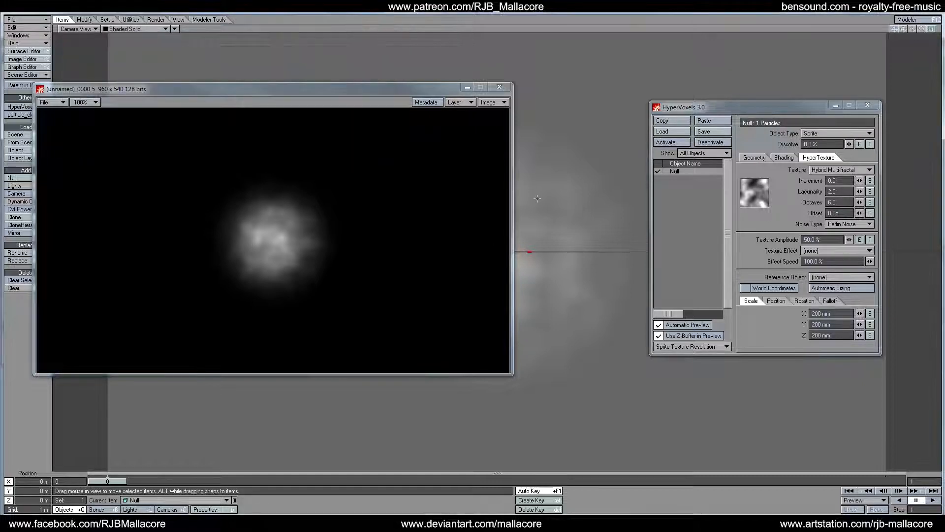
left_click(499, 86)
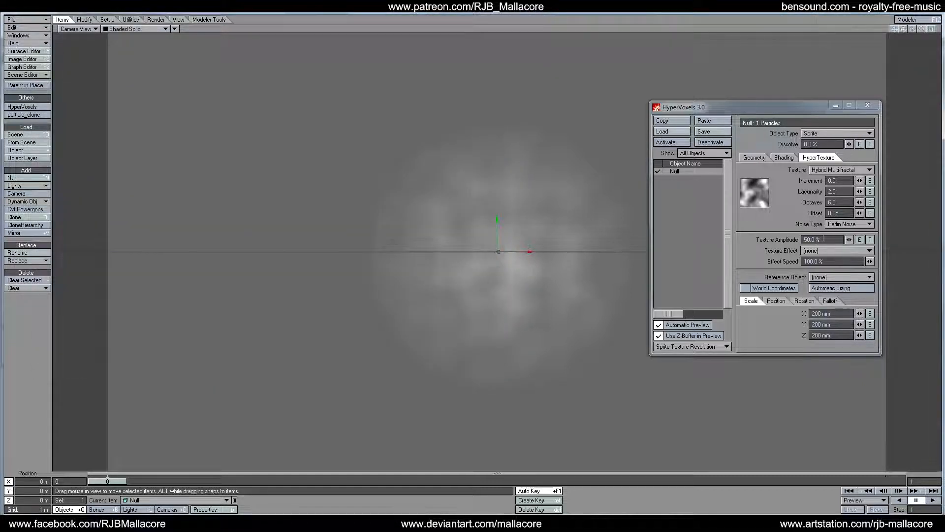
Set the texture amplitude to 0% and render a test frame for comparison
left_click_drag(824, 240, 754, 229)
type("0")
key("Return")
key("F9")
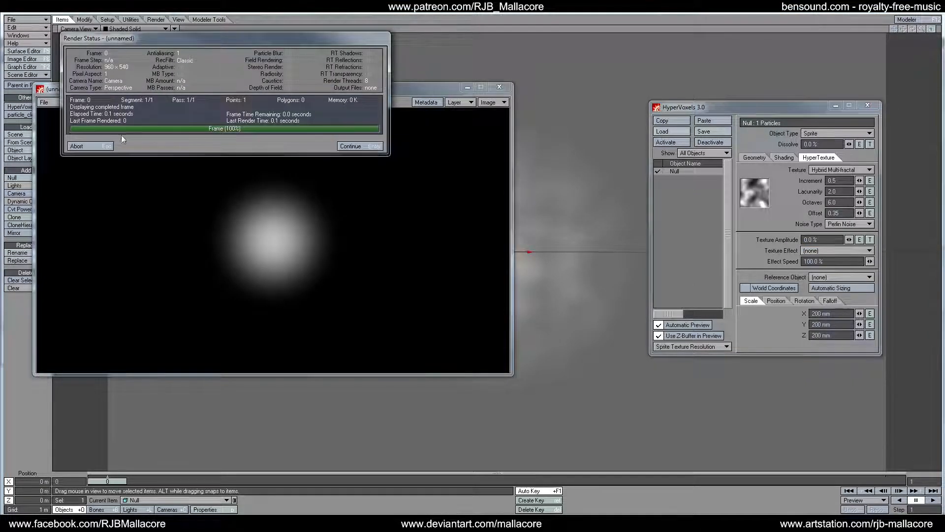
left_click(90, 146)
Set the texture amplitude to 100% and render a test frame
left_click_drag(821, 239, 745, 237)
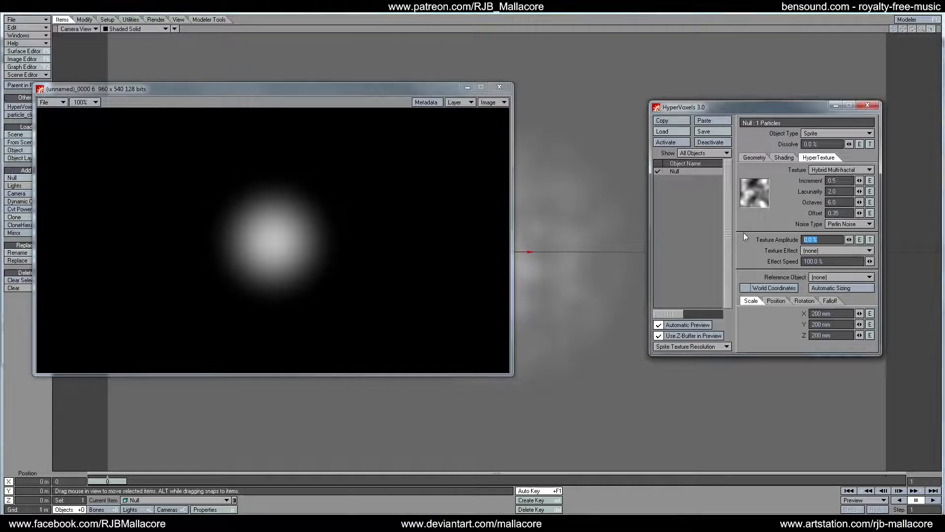
type("100")
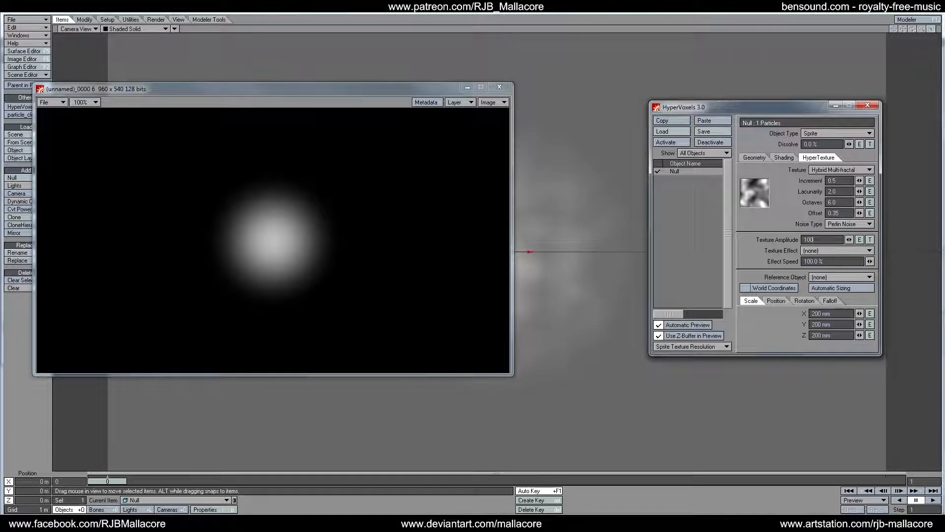
key("F9")
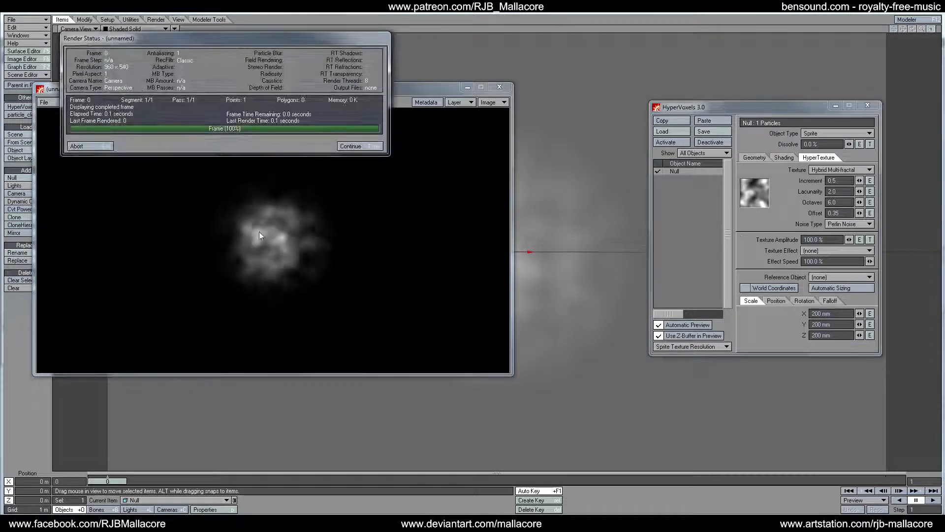
left_click(107, 144)
Set the hypertexture's Increment to 1.0 and render a test frame
left_click(852, 181)
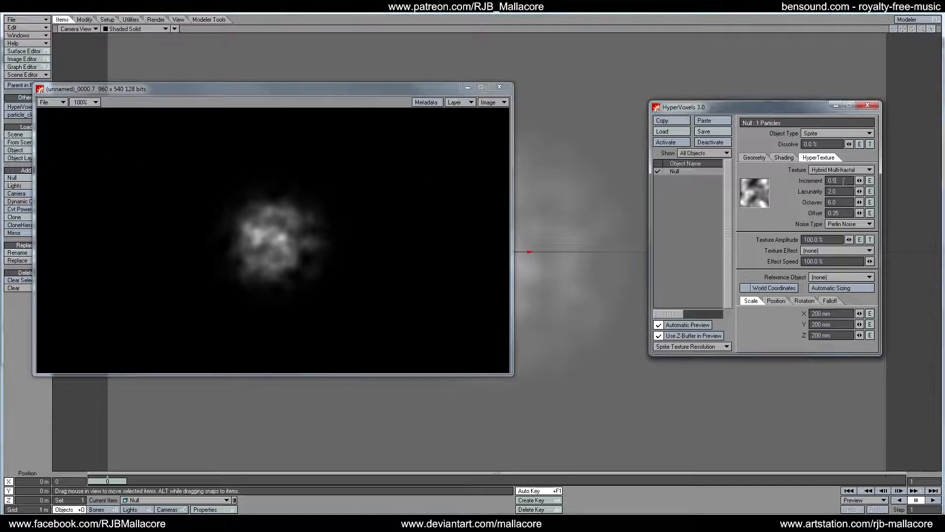
type("1")
key("Return")
key("F9")
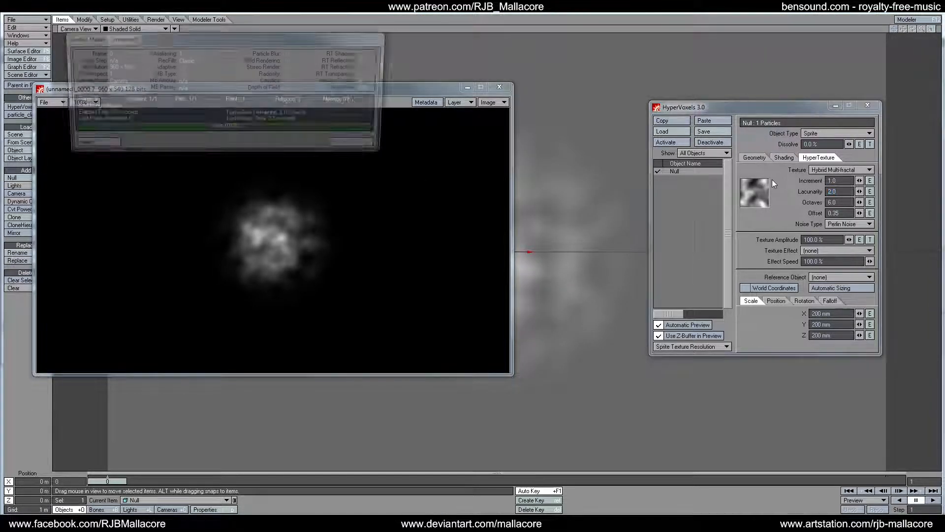
left_click(77, 146)
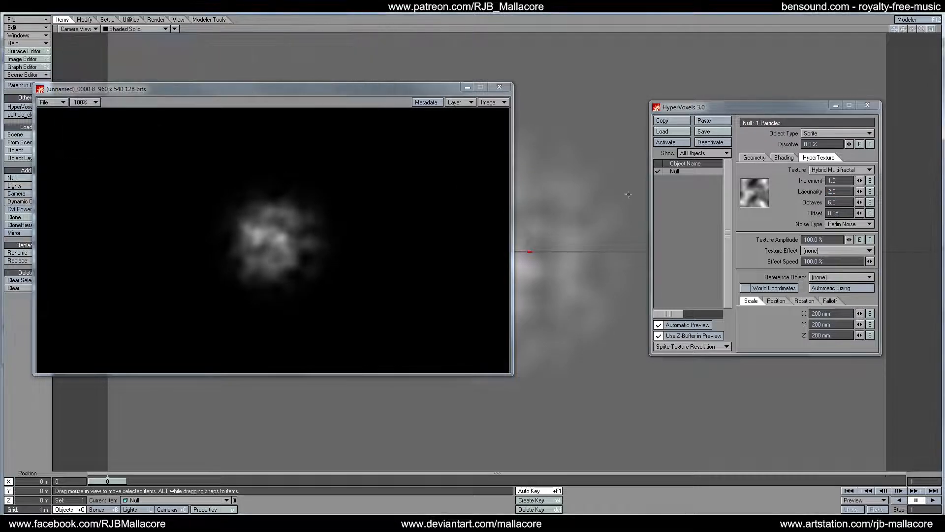
Set the hypertexture's Increment to 0.2 and render a test frame
left_click(837, 181)
type("0.2")
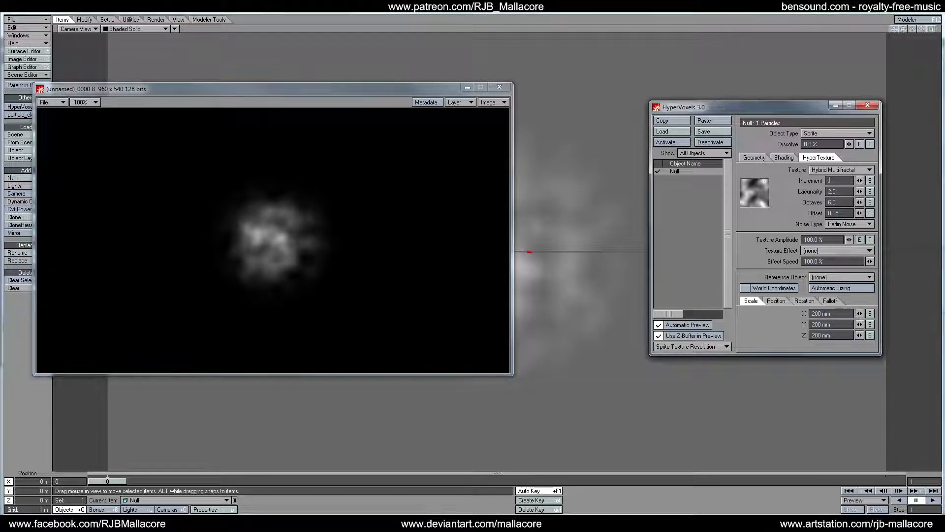
key("Return")
key("F9")
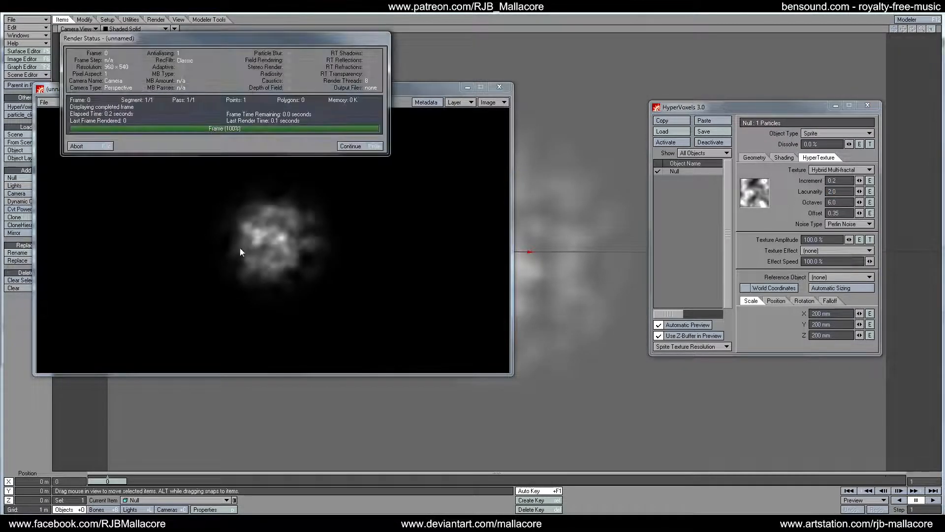
left_click(109, 148)
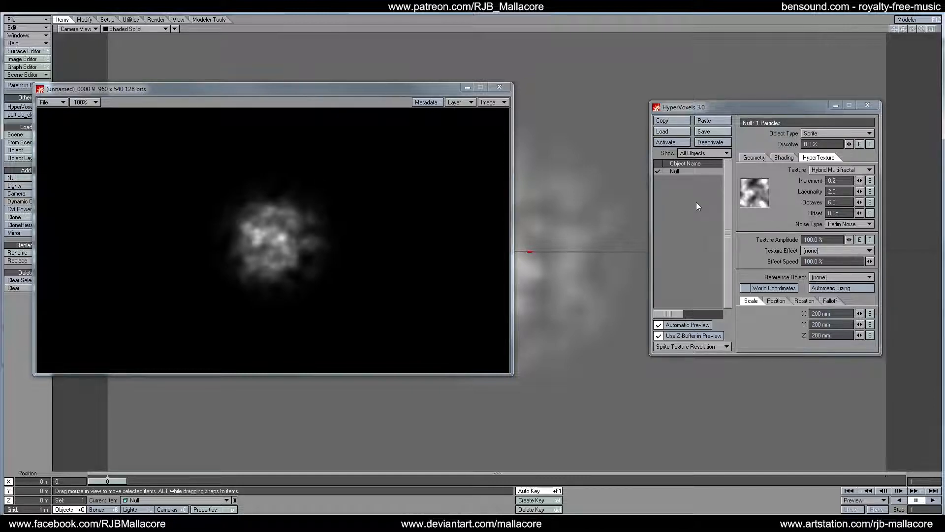
Add a texture to the sprite's shading color, using a Gradient layer with Local Density as the input parameter
left_click(755, 158)
left_click(783, 158)
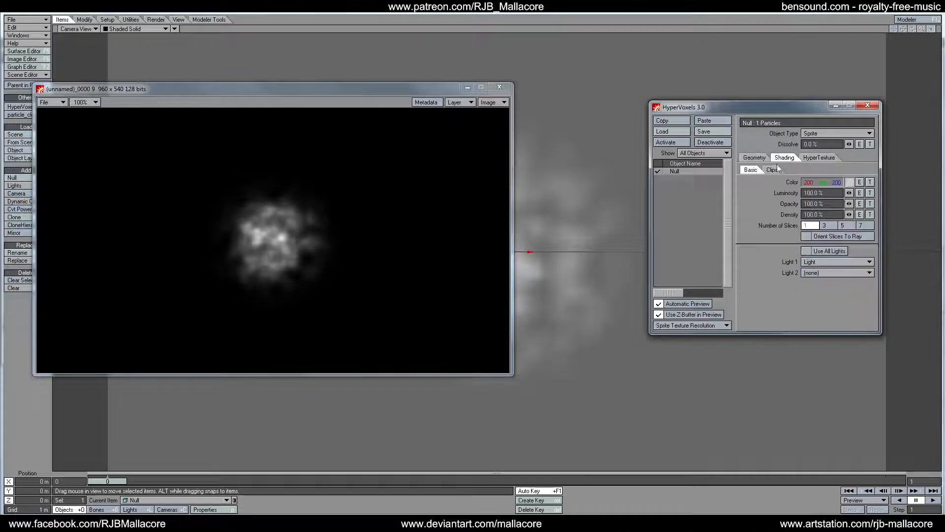
left_click(870, 184)
left_click(560, 147)
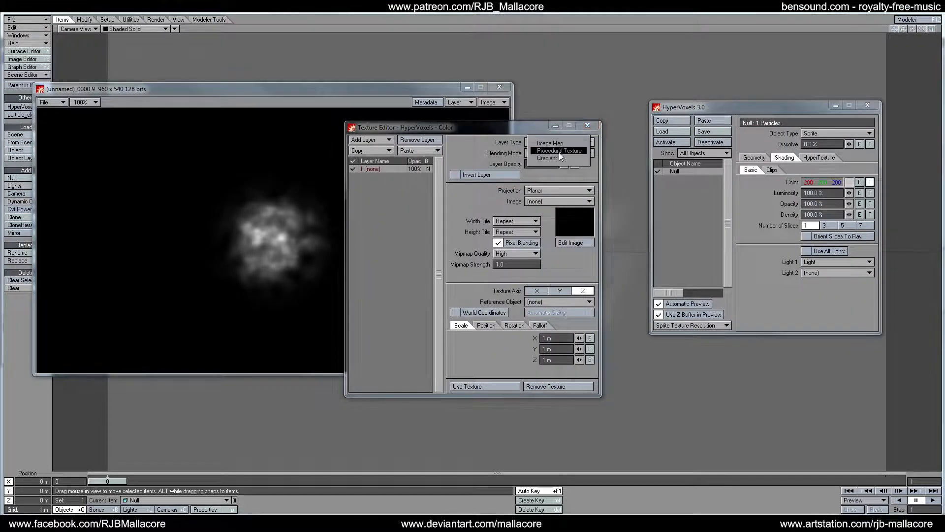
left_click(560, 152)
left_click(559, 189)
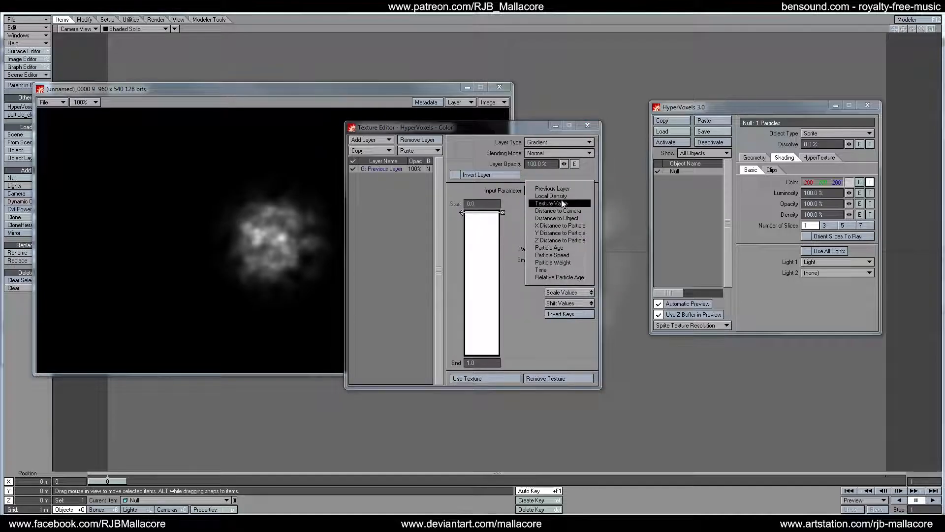
left_click(562, 196)
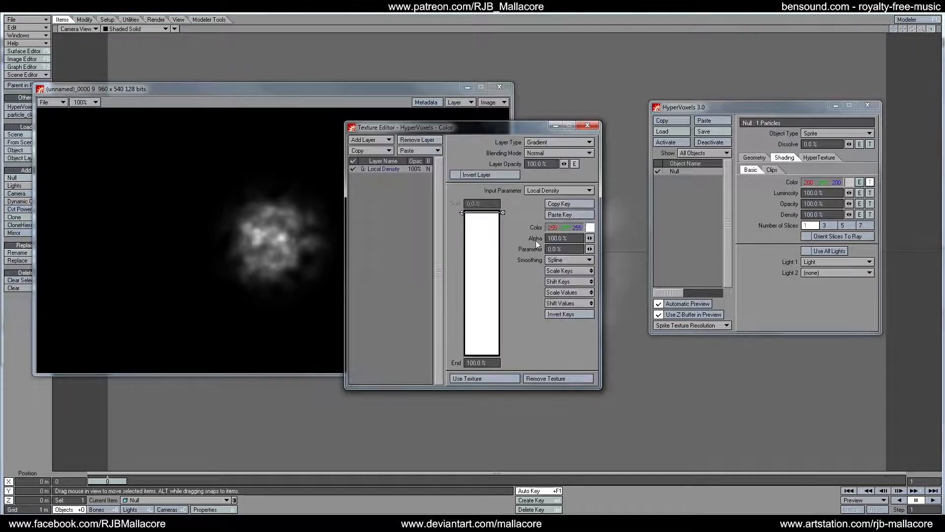
Color the gradient's starting key dark red (64, 0, 0) and add an orange (255, 128, 0) key at 100%
left_click(589, 228)
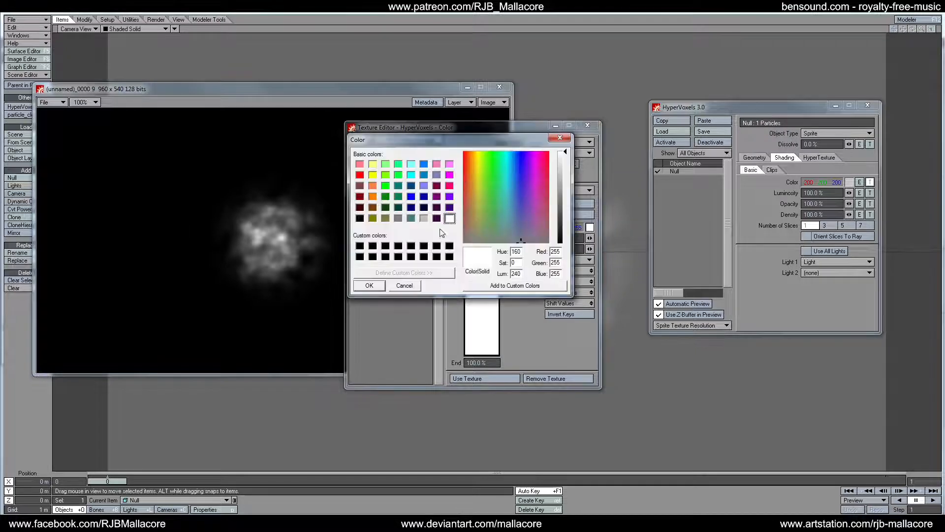
left_click(360, 208)
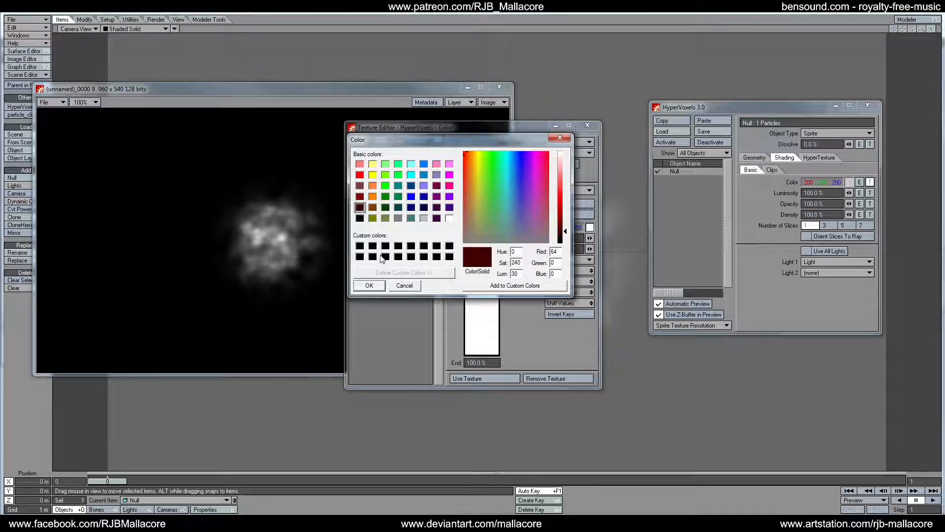
left_click(380, 287)
left_click(483, 351)
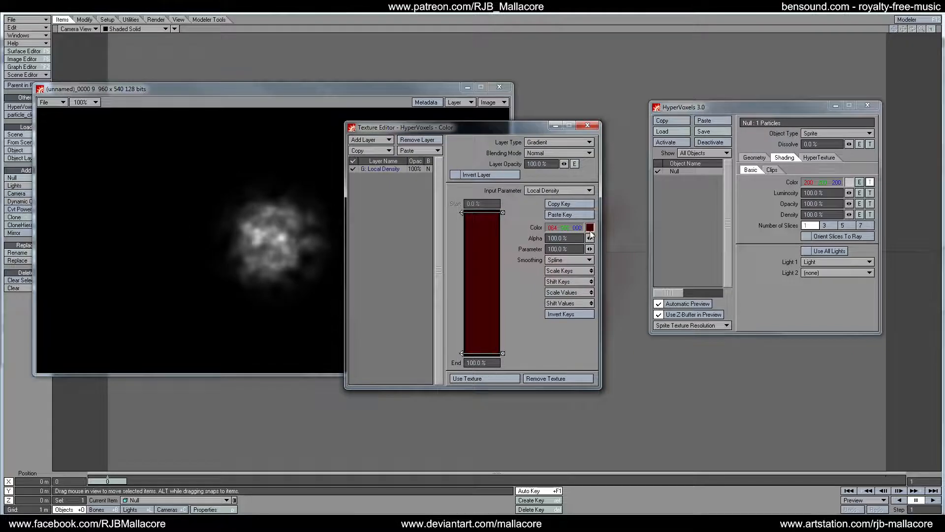
left_click(590, 229)
left_click(373, 196)
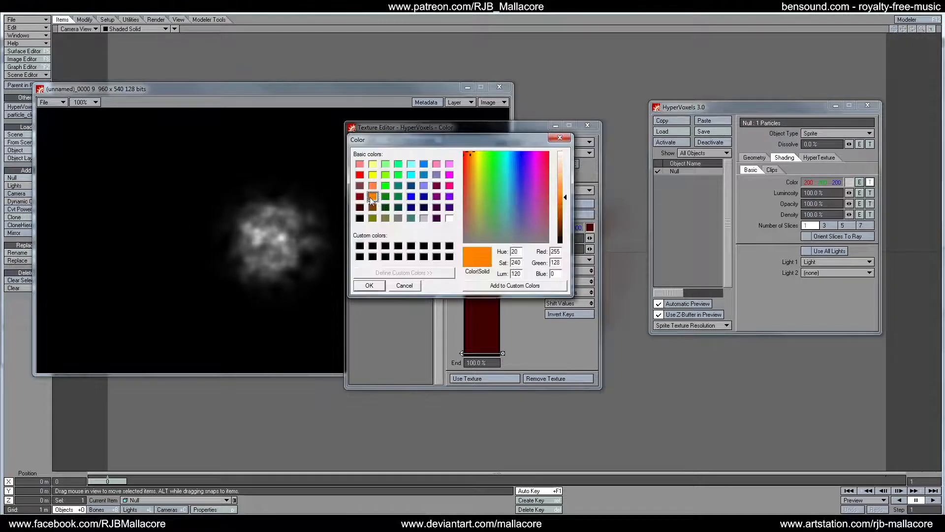
left_click(383, 288)
Apply the gradient color texture, render a test frame and close the render
left_click(498, 380)
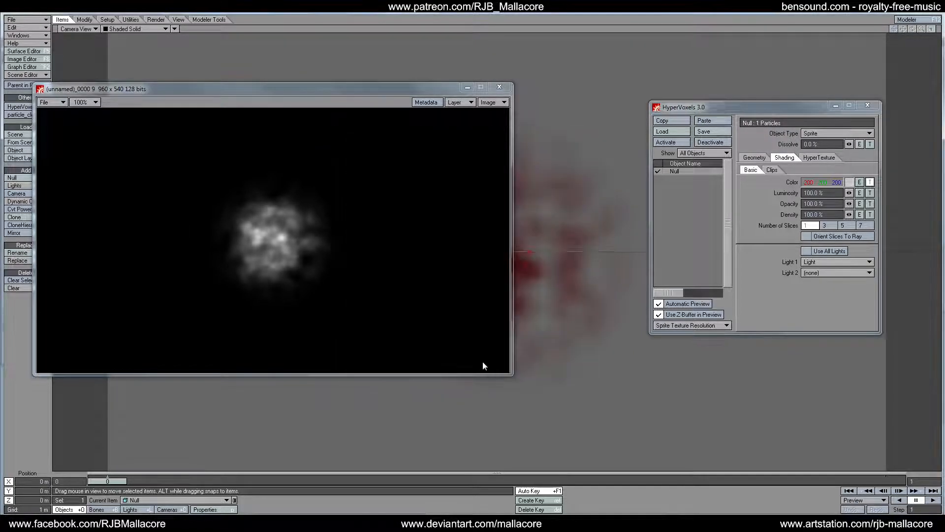
key("F9")
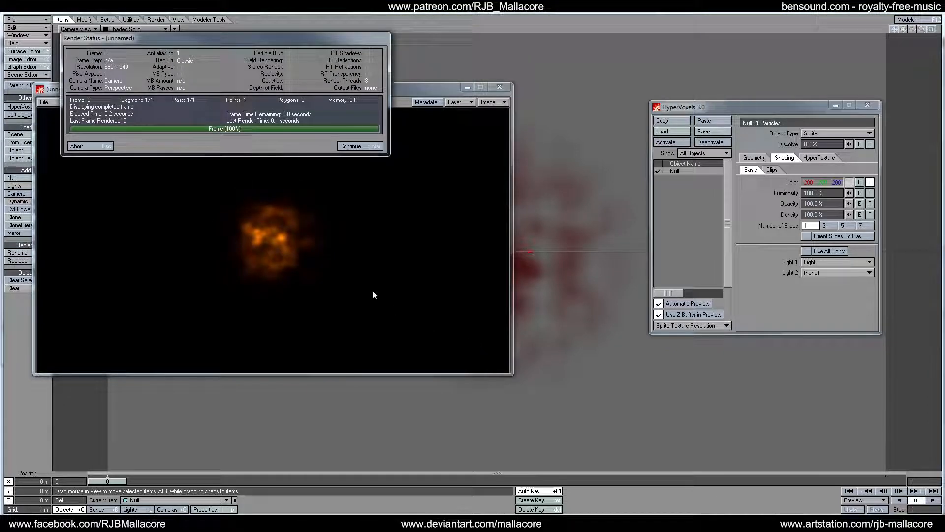
left_click(109, 147)
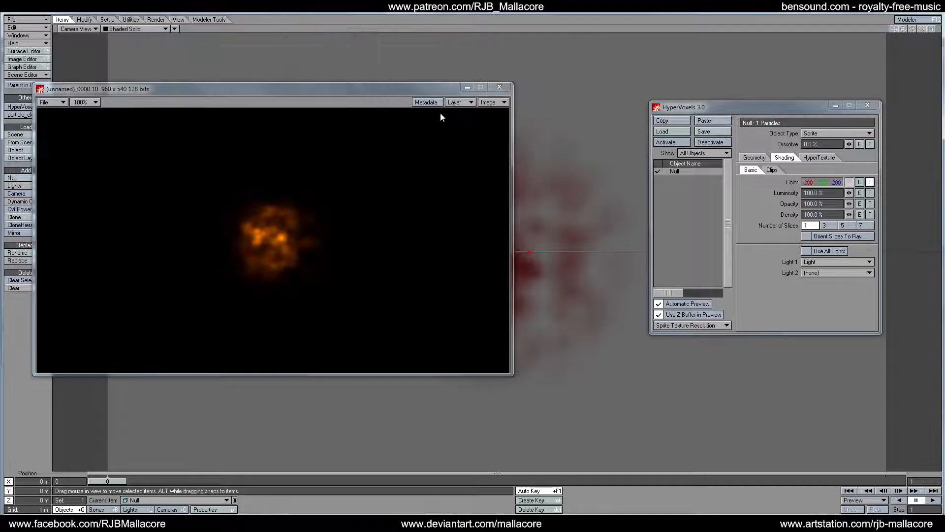
left_click(499, 87)
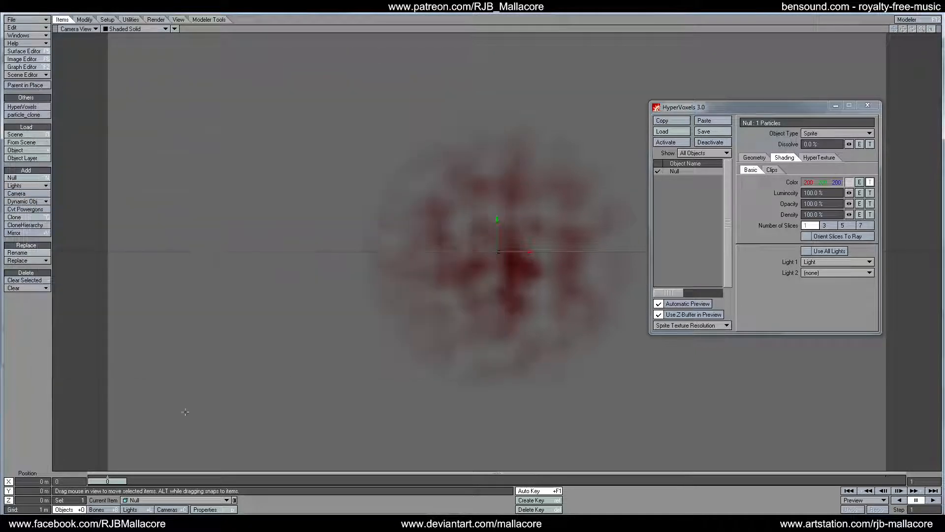
Move the null toward the camera to about X -335 mm, Z -4.3 m and render a test frame
left_click(91, 22)
left_click_drag(296, 173, 278, 360)
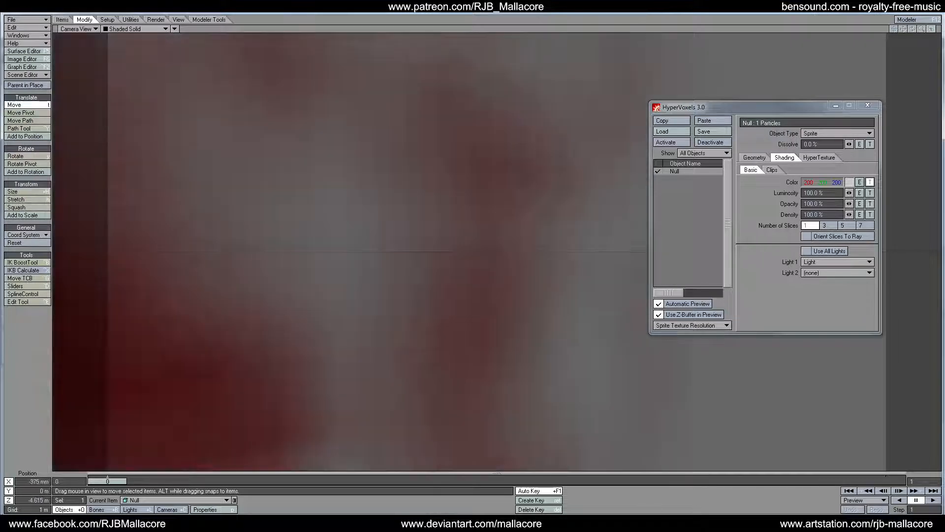
left_click_drag(156, 185, 159, 154)
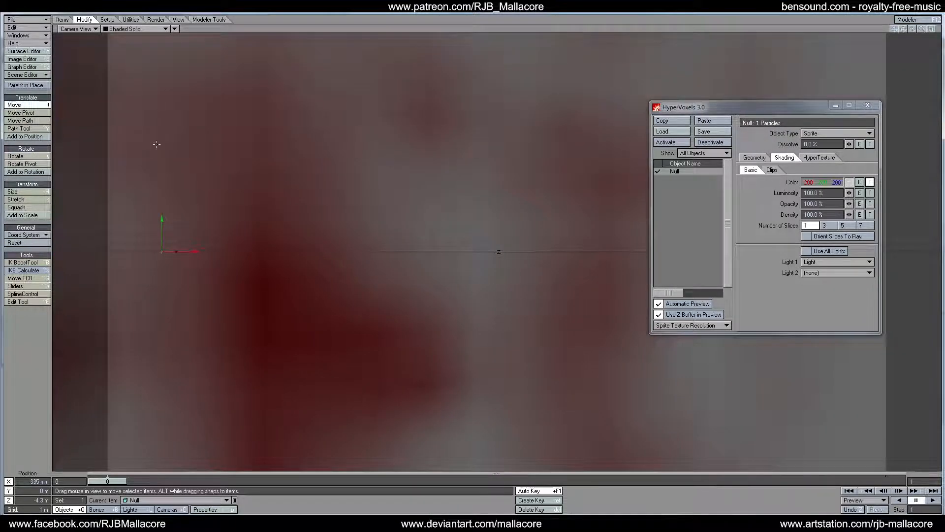
key("F9")
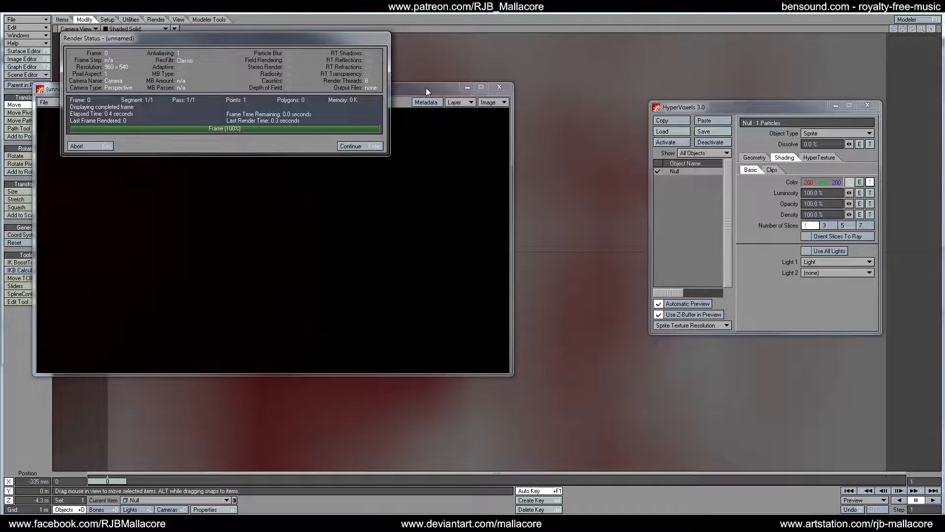
left_click_drag(427, 88, 571, 123)
key("Return")
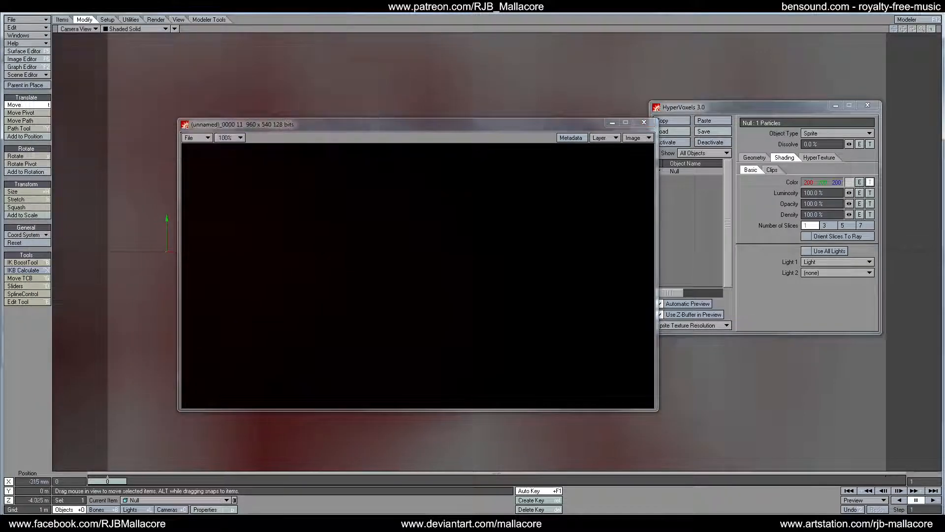
Move the null back from the camera to about X -290 mm, Z -3.46 m, and render a test frame
left_click_drag(119, 236, 122, 181)
key("F9")
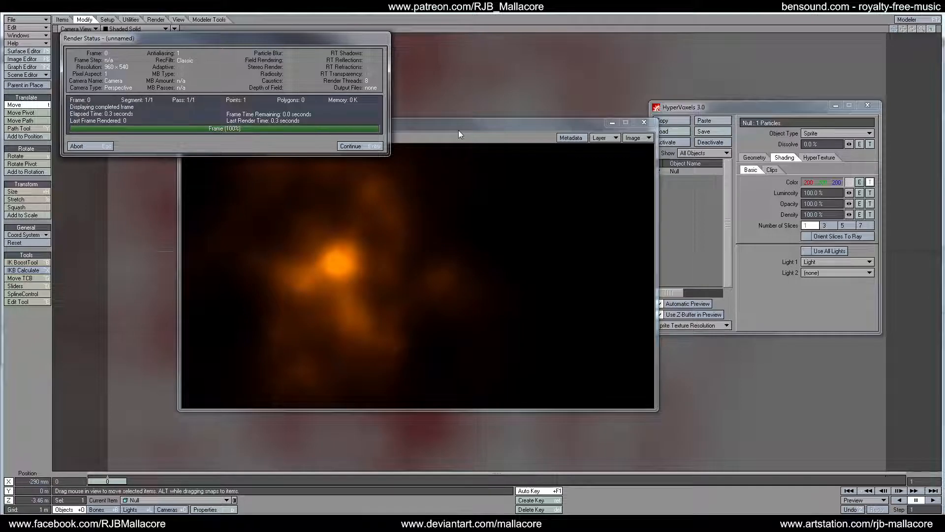
left_click_drag(459, 124, 586, 154)
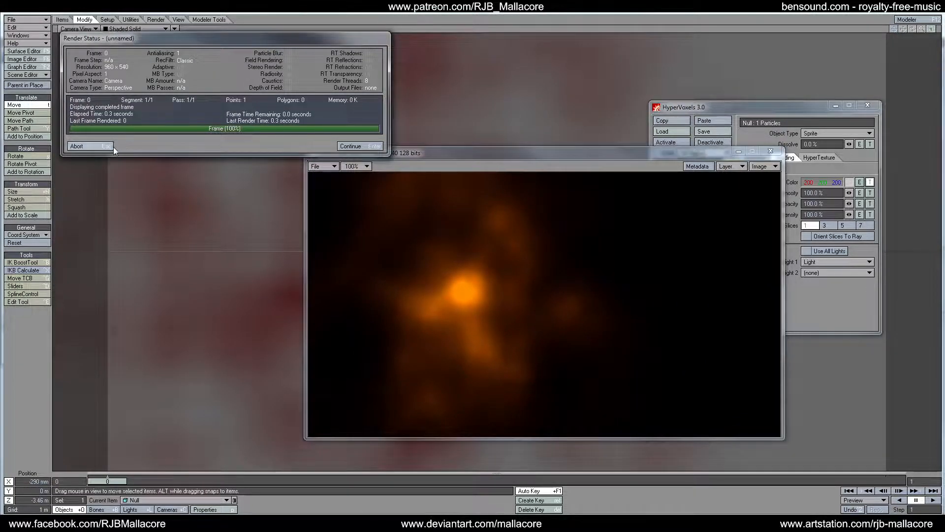
left_click(113, 146)
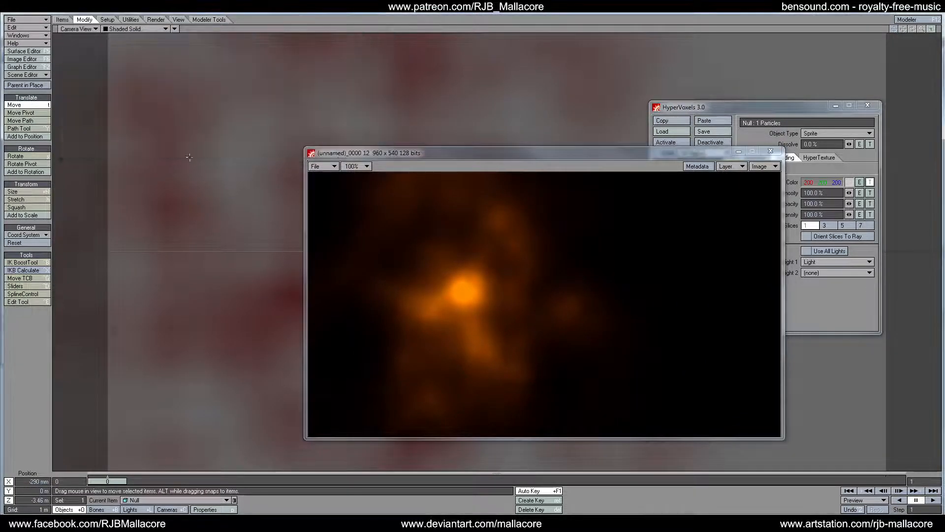
left_click(770, 151)
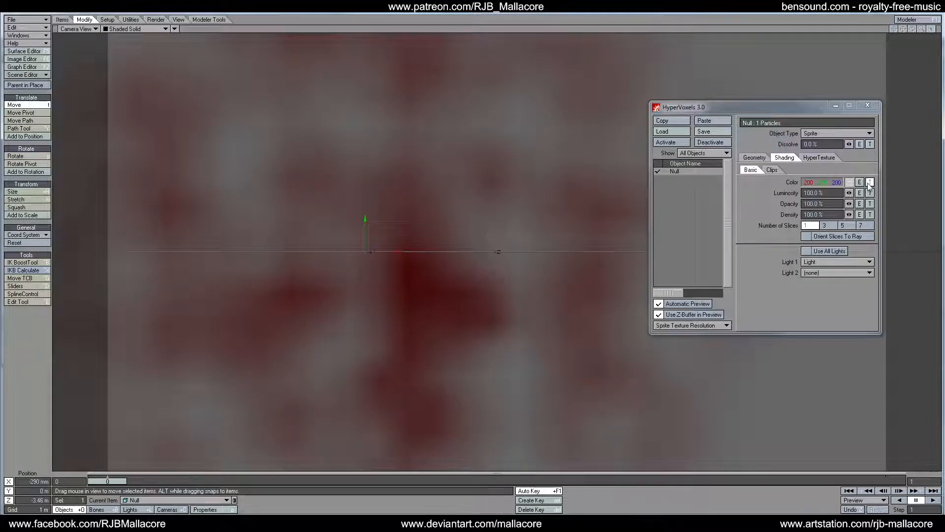
Add a procedural layer above the gradient in the sprite's color texture and set its type to FBM
left_click(870, 183)
left_click(366, 142)
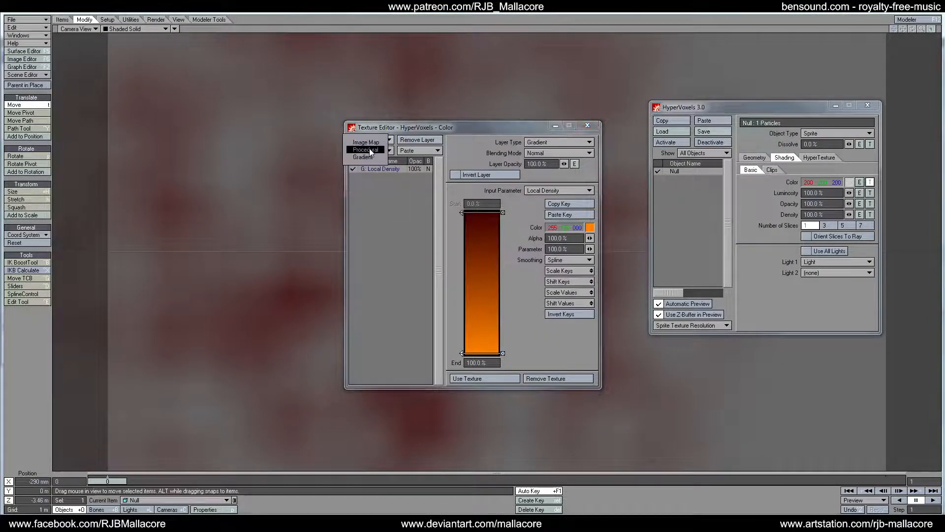
left_click(370, 149)
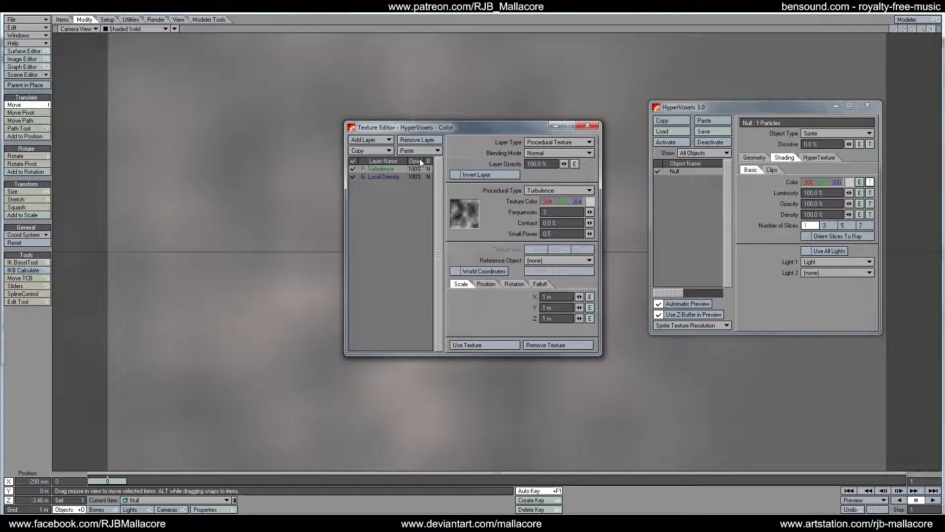
left_click(550, 192)
left_click(557, 249)
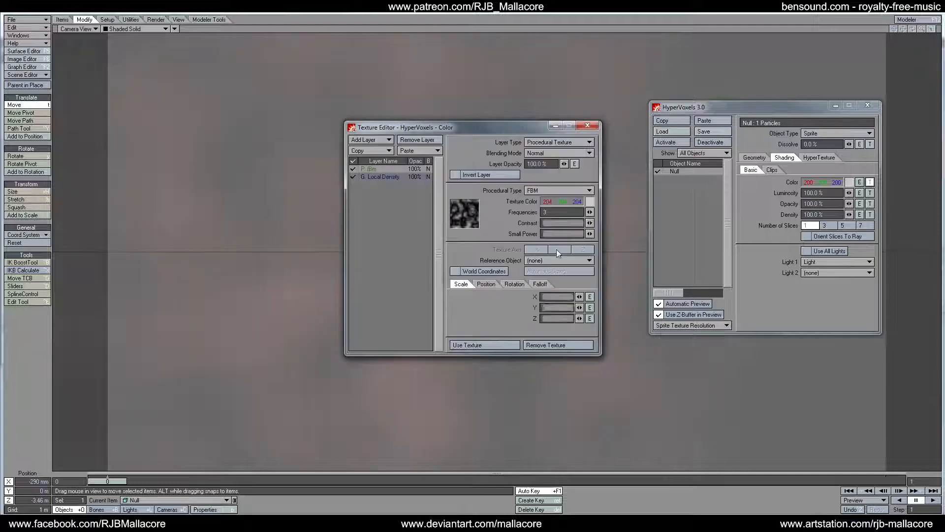
Set the FBM layer's texture color to pale yellow (248, 240, 148)
left_click(590, 202)
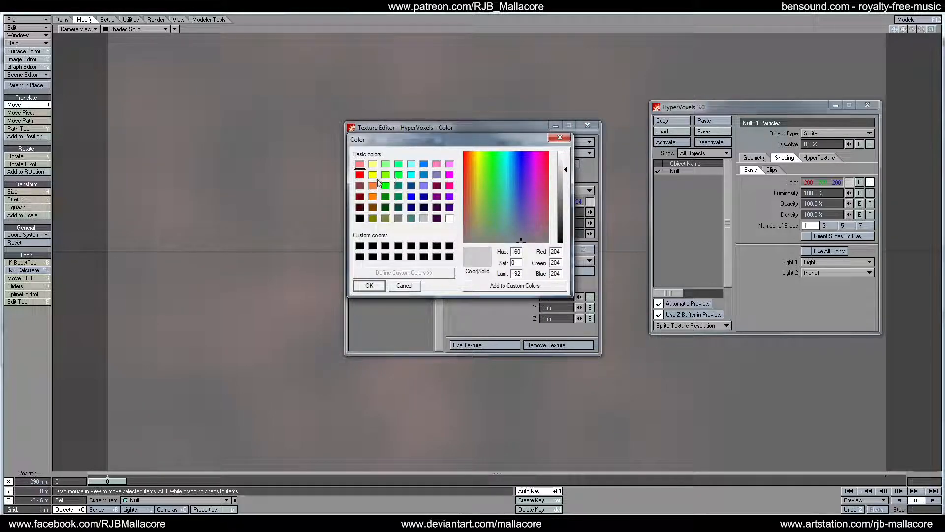
mouse_move(468, 156)
left_mouse_down()
mouse_move(484, 167)
mouse_move(473, 173)
left_mouse_up()
left_click_drag(562, 180, 563, 171)
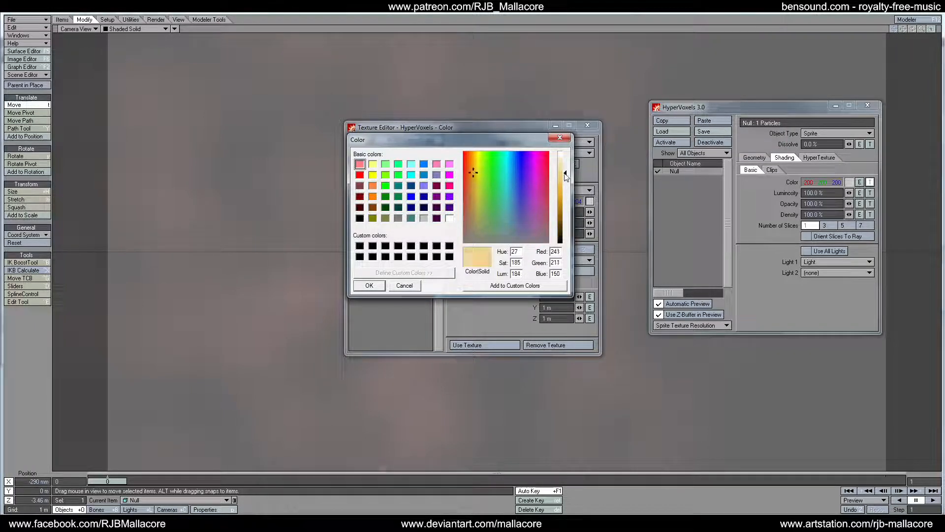
left_click_drag(473, 171, 476, 162)
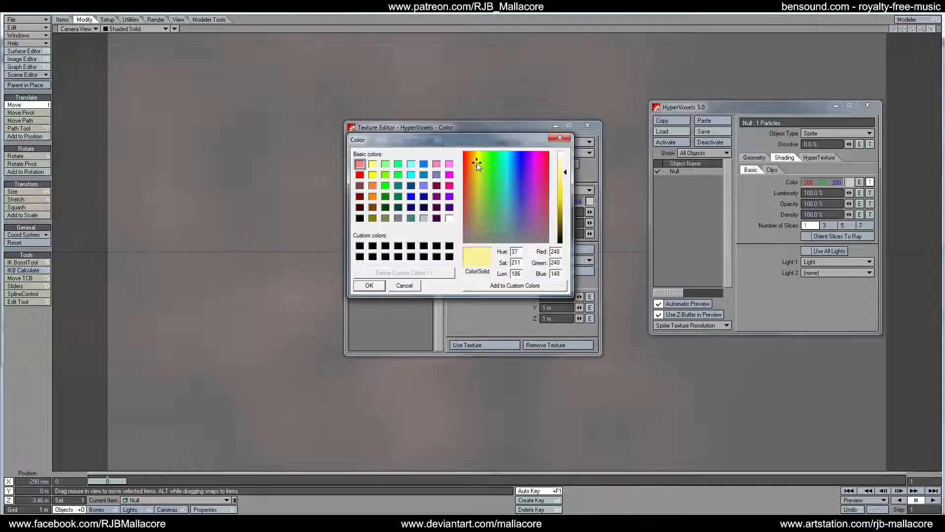
left_click(369, 286)
Render a test frame with the pale yellow FBM layer and close the render
left_click(472, 346)
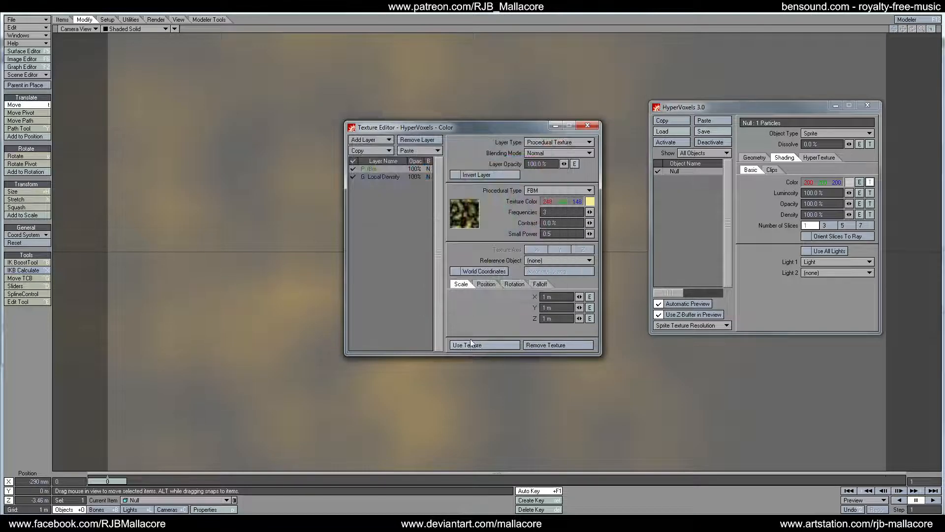
key("F9")
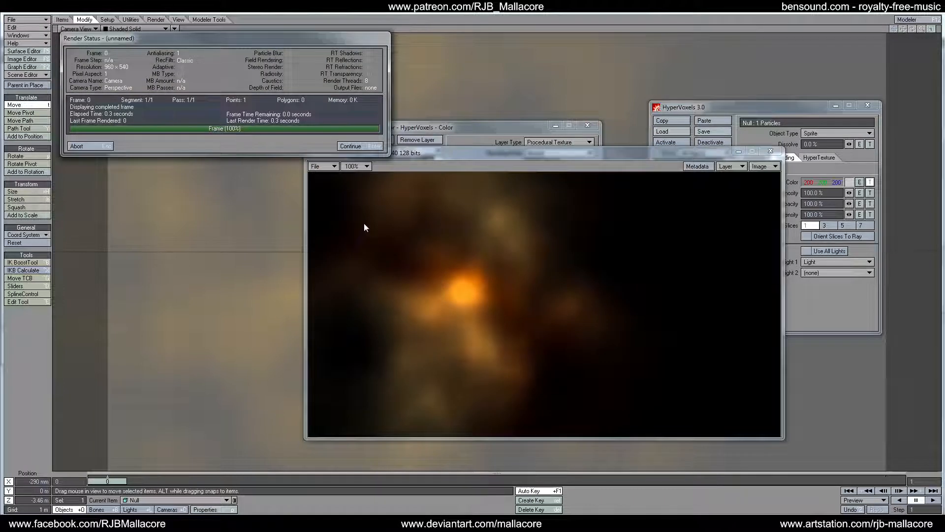
left_click_drag(473, 155, 605, 176)
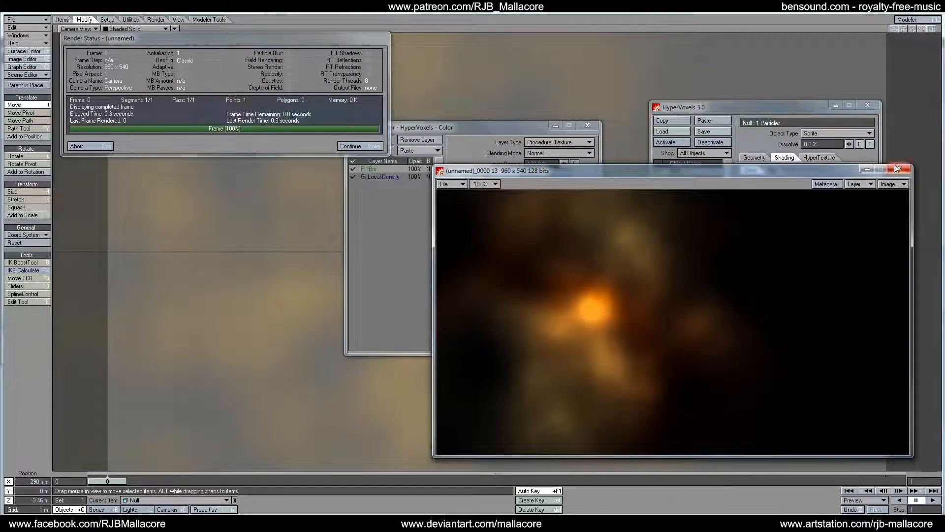
left_click(108, 146)
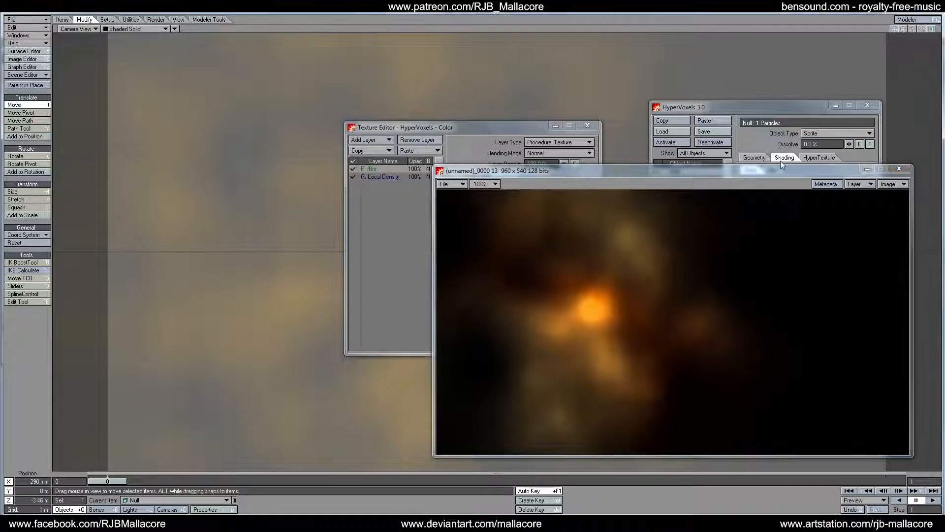
left_click(899, 168)
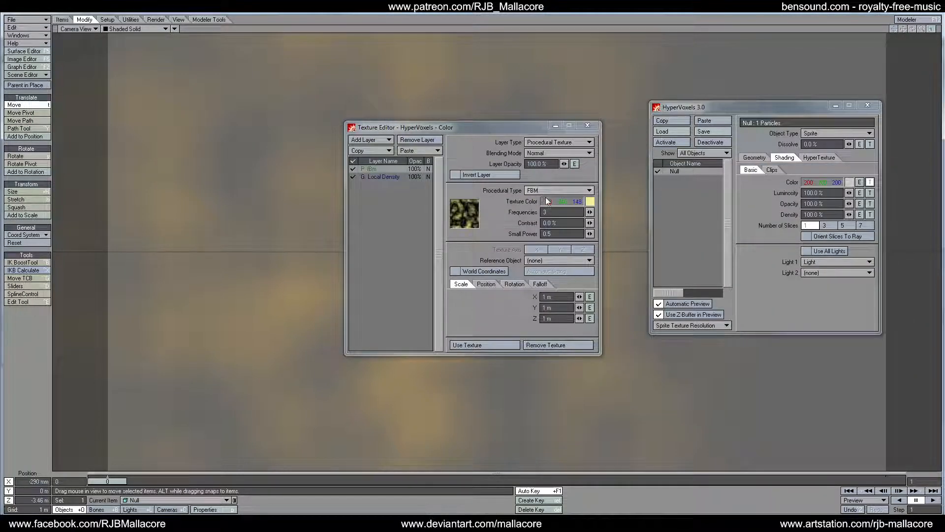
Set the FBM layer's blending mode to Additive and render a test frame
left_click(552, 154)
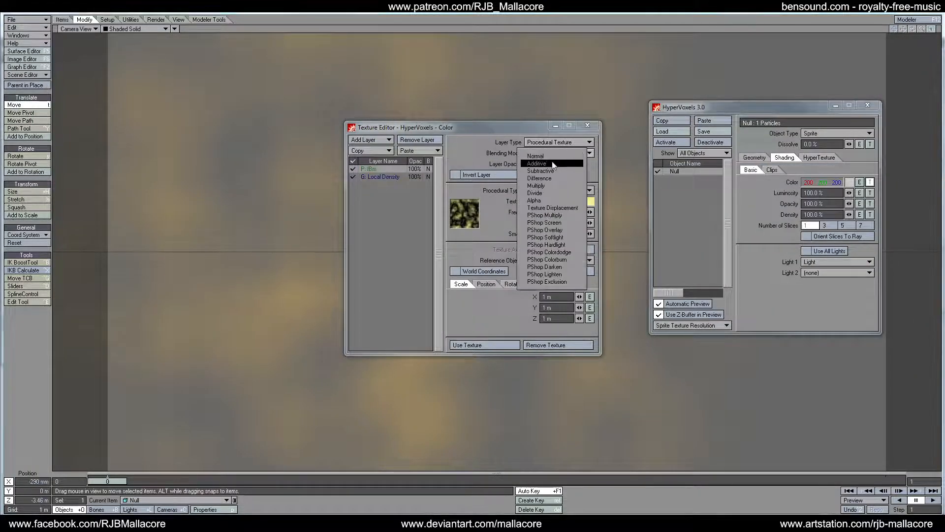
left_click(551, 167)
key("F9")
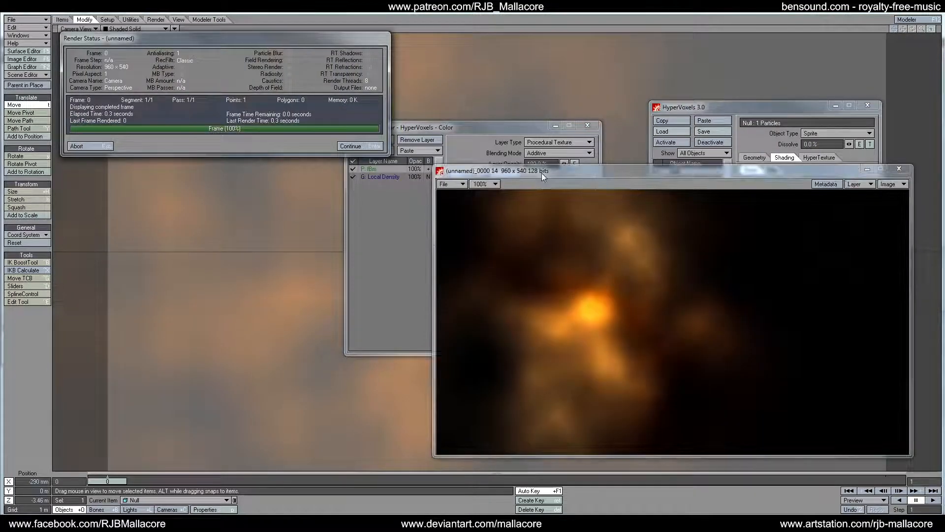
key("Return")
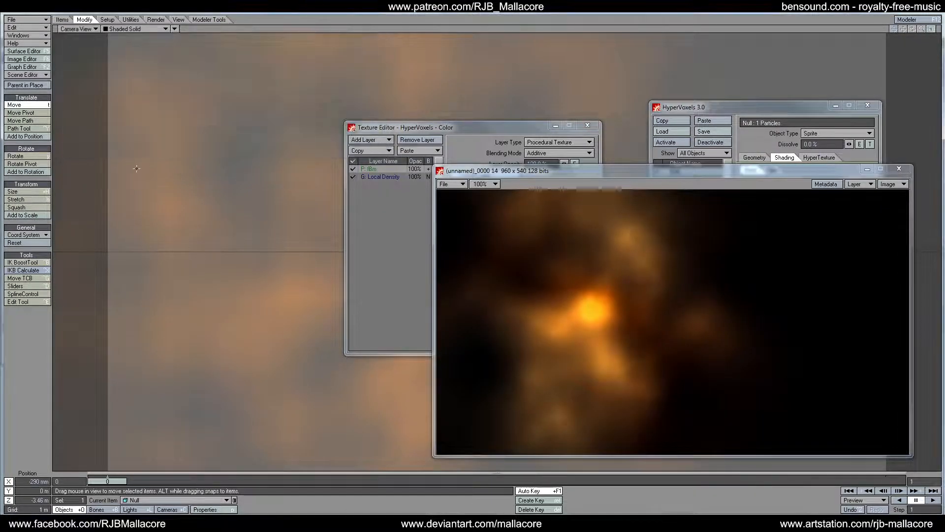
left_click(897, 168)
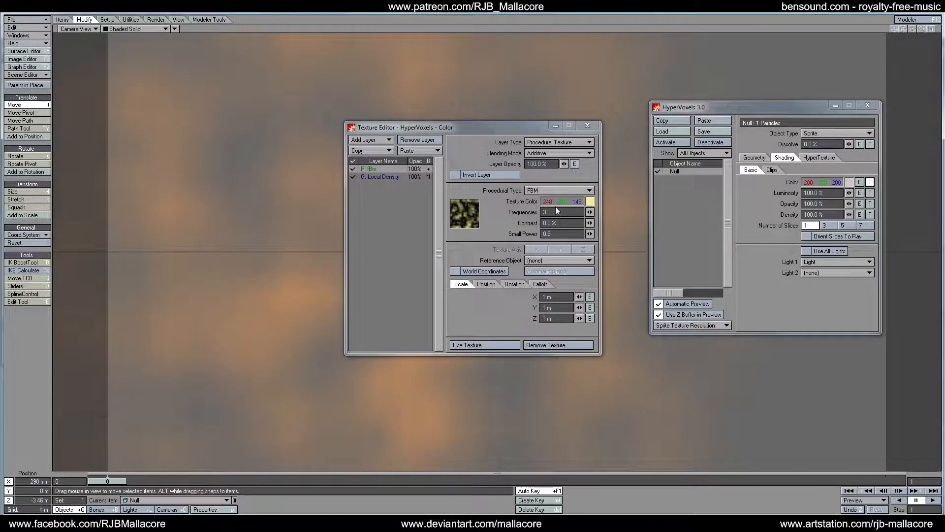
Add another procedural layer above the FBM layer and set its type to FBM Noise
left_click(374, 143)
left_click(372, 142)
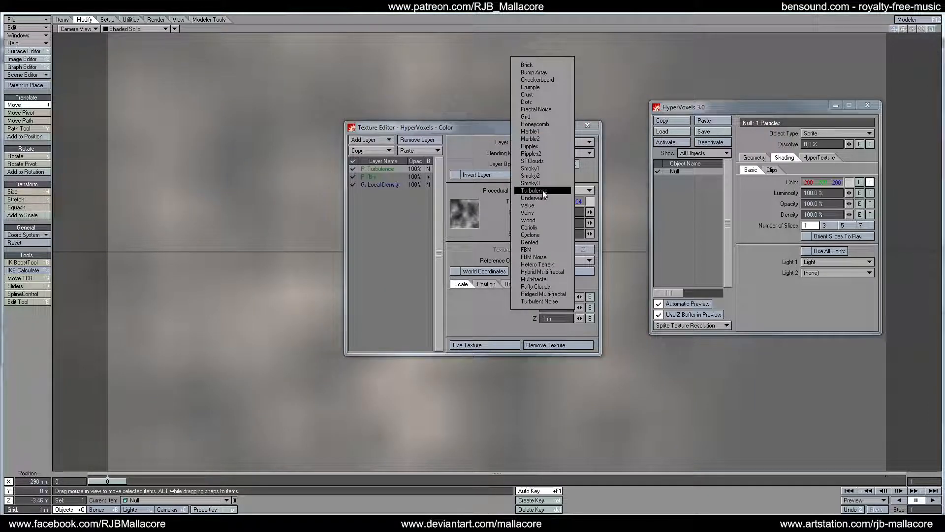
left_click(551, 257)
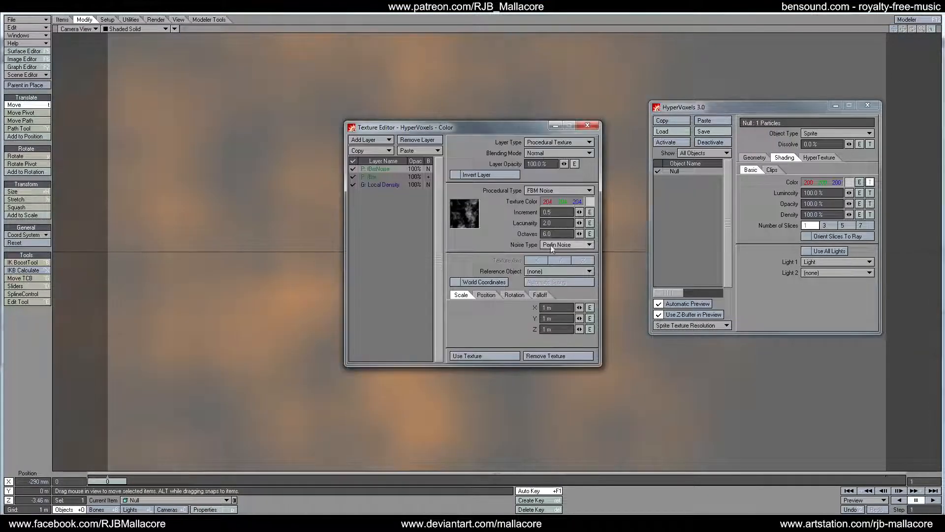
Set the top FBM Noise layer's texture color to black (0, 0, 0) and its blending mode to Subtractive
left_click(590, 201)
left_click(359, 219)
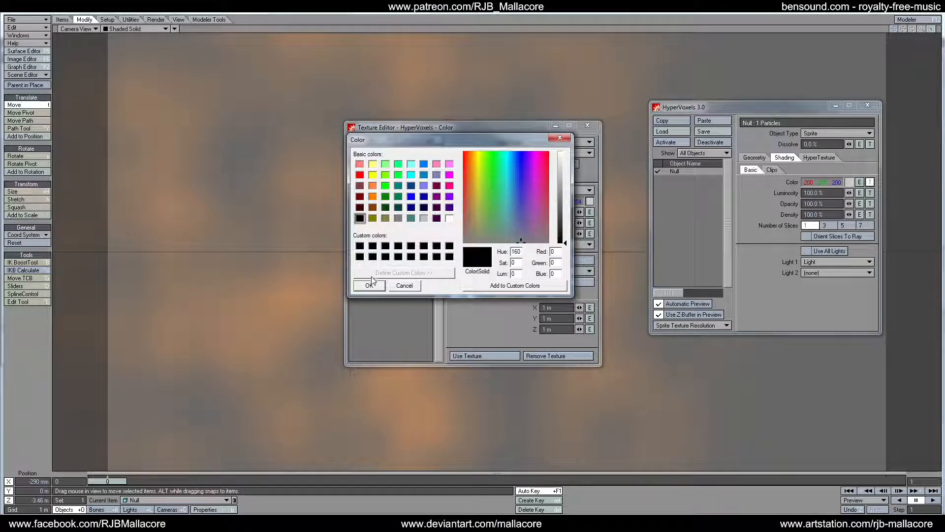
left_click(369, 285)
left_click(544, 153)
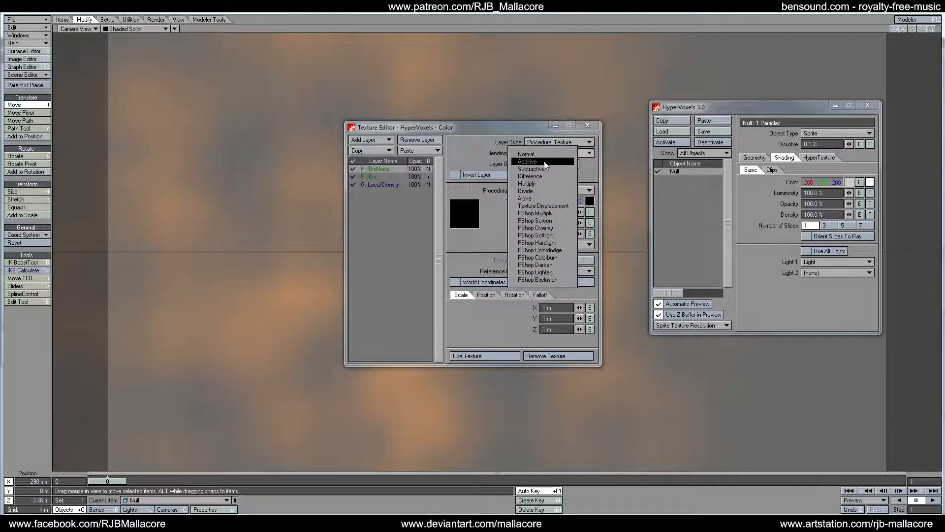
left_click(542, 167)
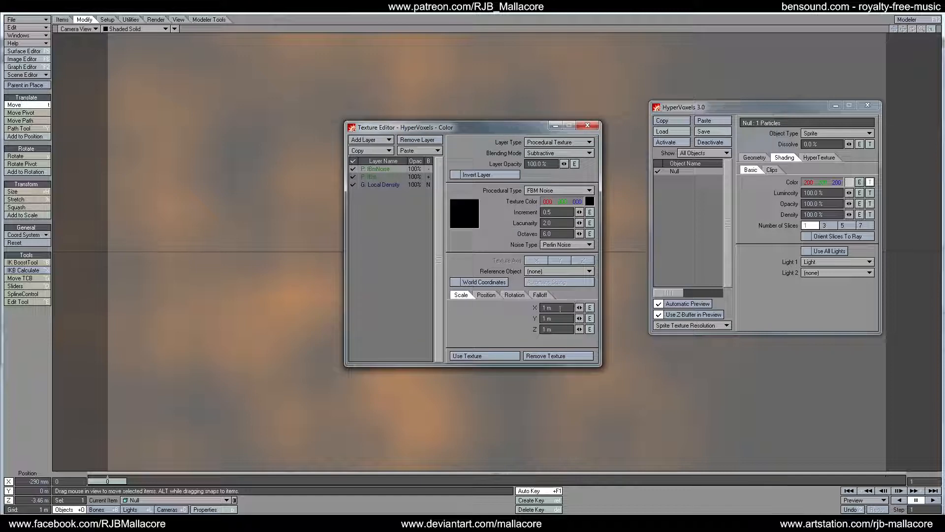
Scale the FBM Noise layer to X 200 mm, Y 300 mm and Z 500 mm, and render a test frame
type("200mm")
key("Tab")
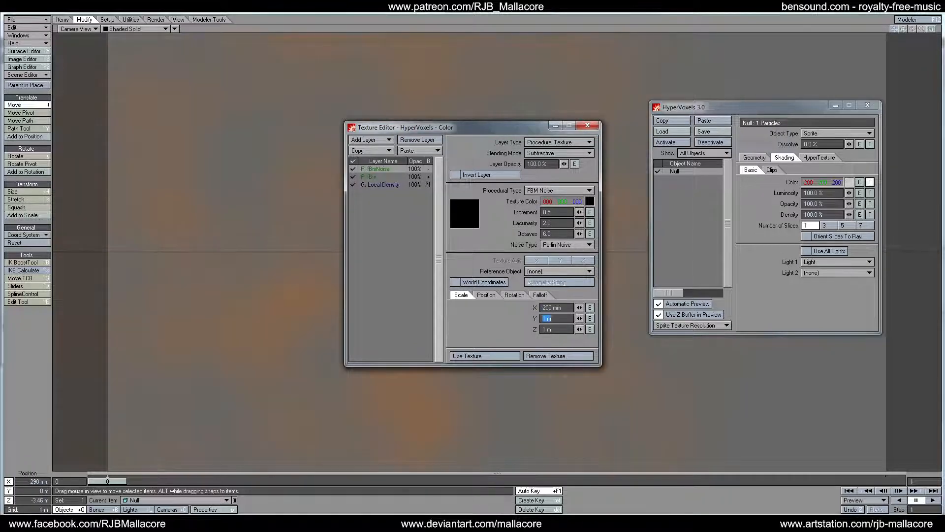
type("300 mm")
key("Tab")
type("500mm")
key("Return")
key("F9")
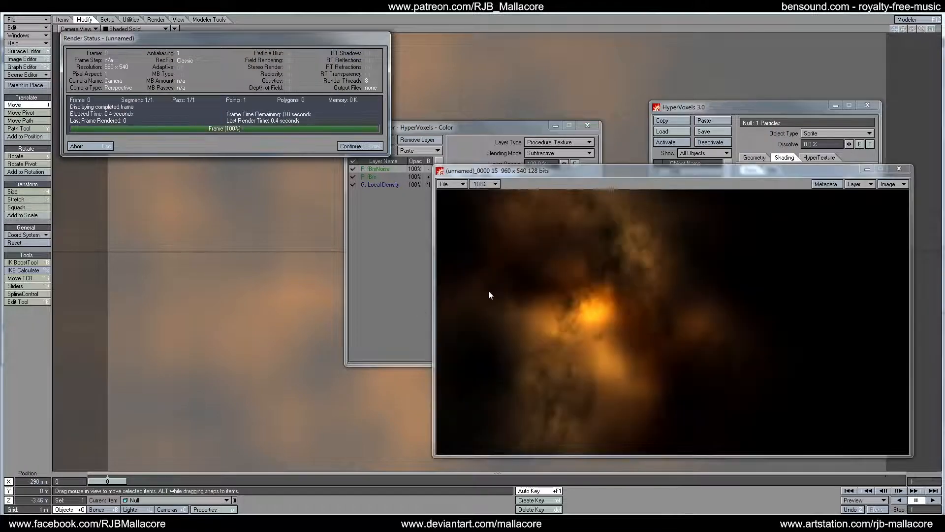
left_click_drag(595, 176, 274, 197)
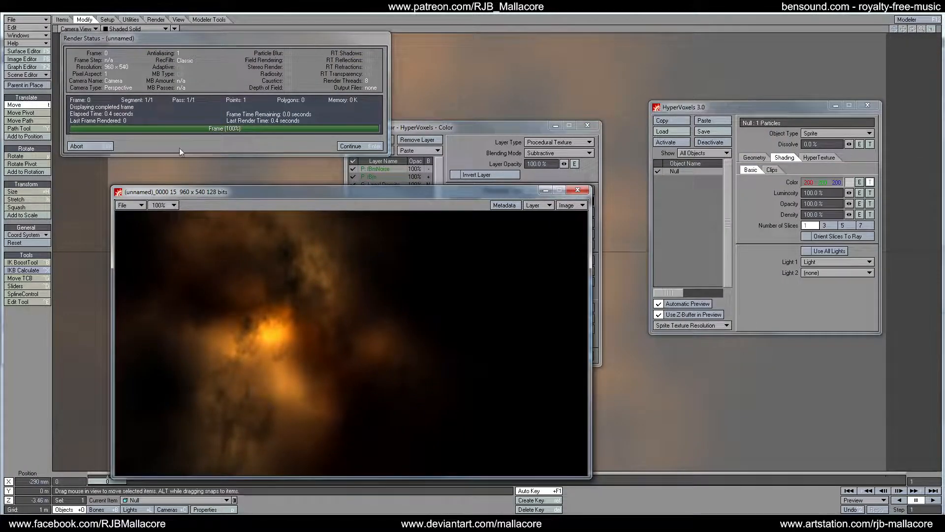
left_click(93, 147)
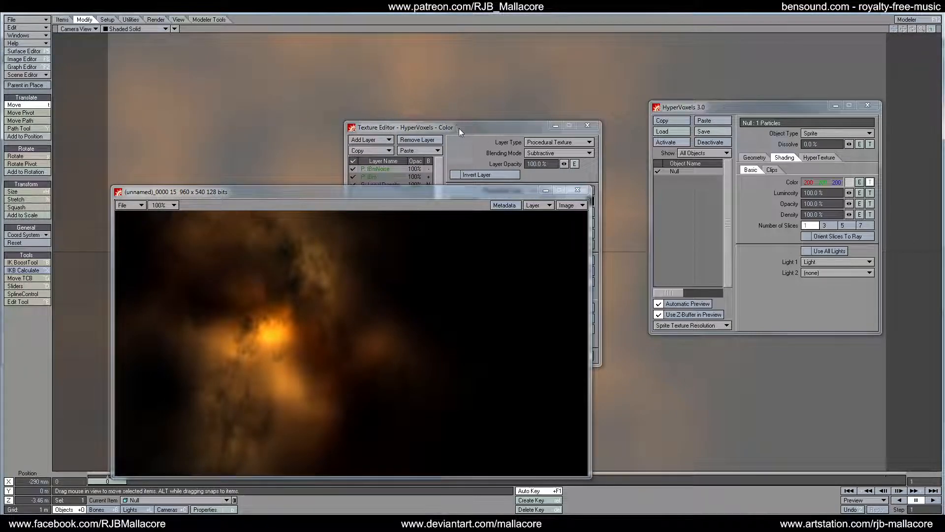
Change the subtractive layer's procedural type to Multi-fractal and render a test frame
left_click_drag(459, 128, 695, 65)
left_click(786, 129)
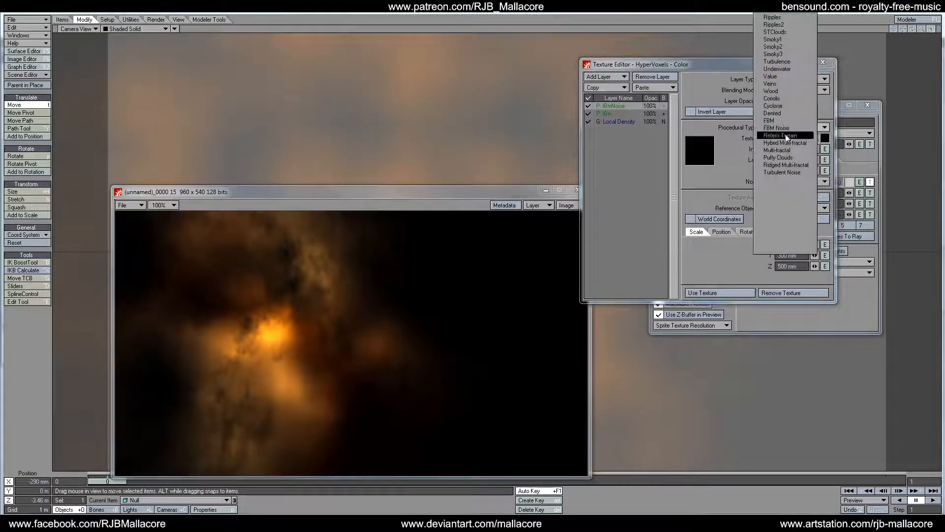
left_click(787, 154)
key("F9")
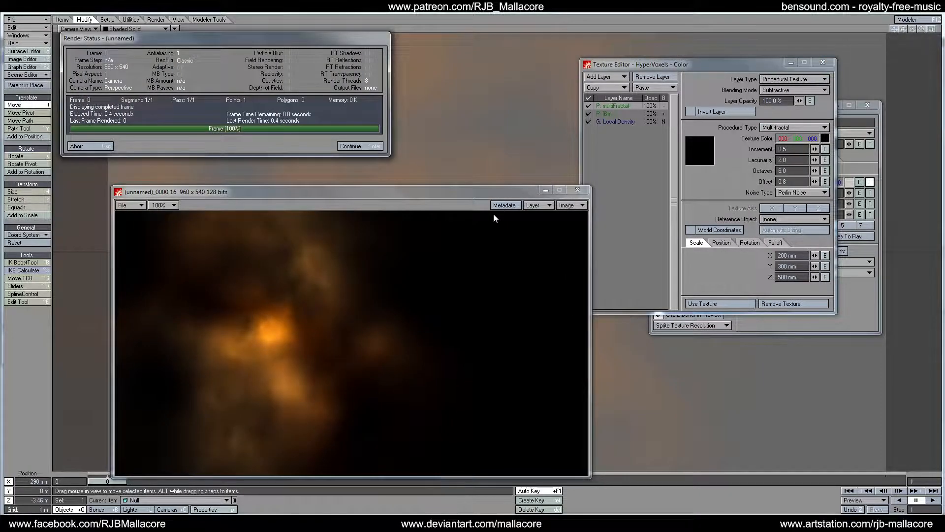
left_click(105, 146)
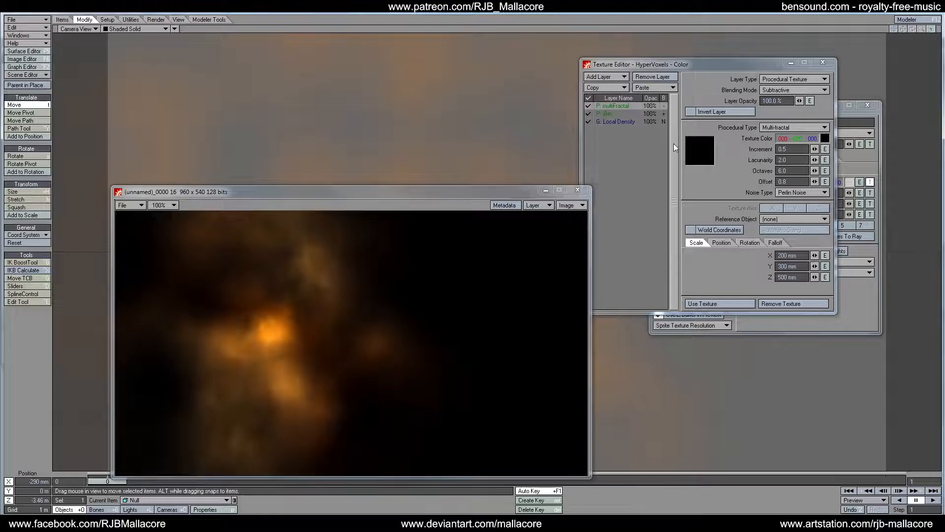
Copy the selected Multi-fractal layer and paste it as an additional layer in the stack
left_click(608, 87)
left_click(608, 93)
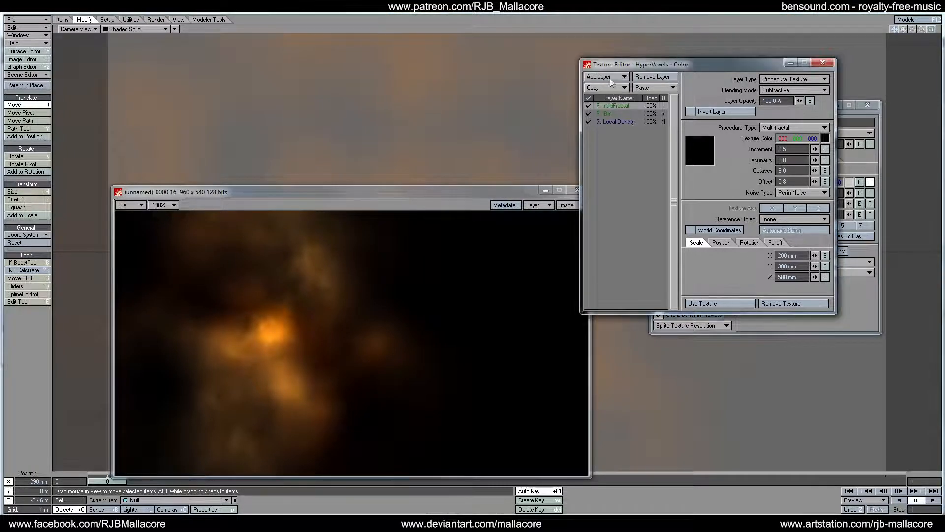
left_click(605, 87)
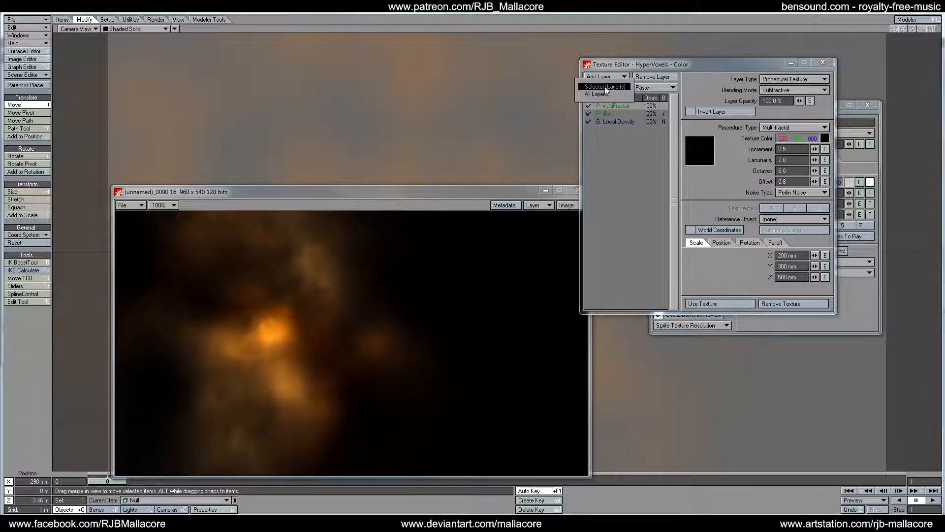
left_click(605, 87)
left_click(650, 89)
left_click(650, 105)
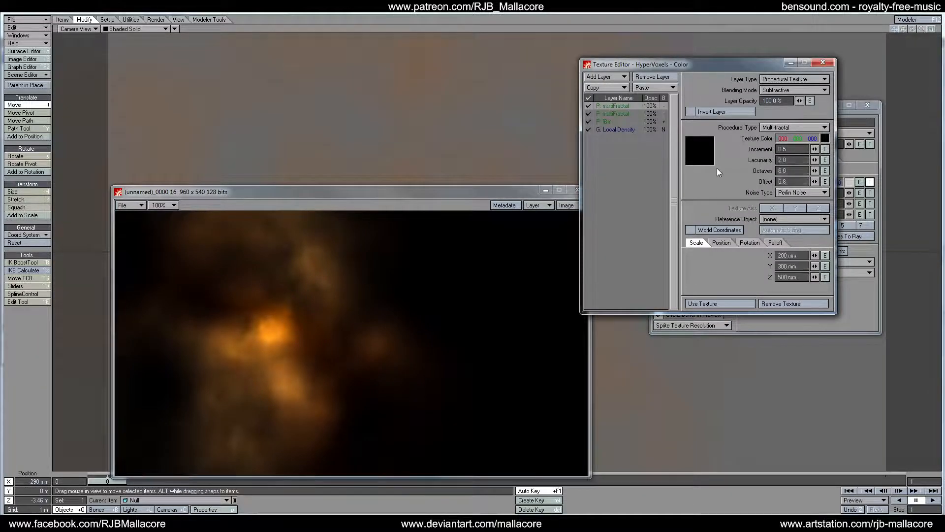
Change the top Multi-fractal copy's procedural type to Ridged Multi-fractal and render a test frame
left_click(805, 127)
left_click(806, 141)
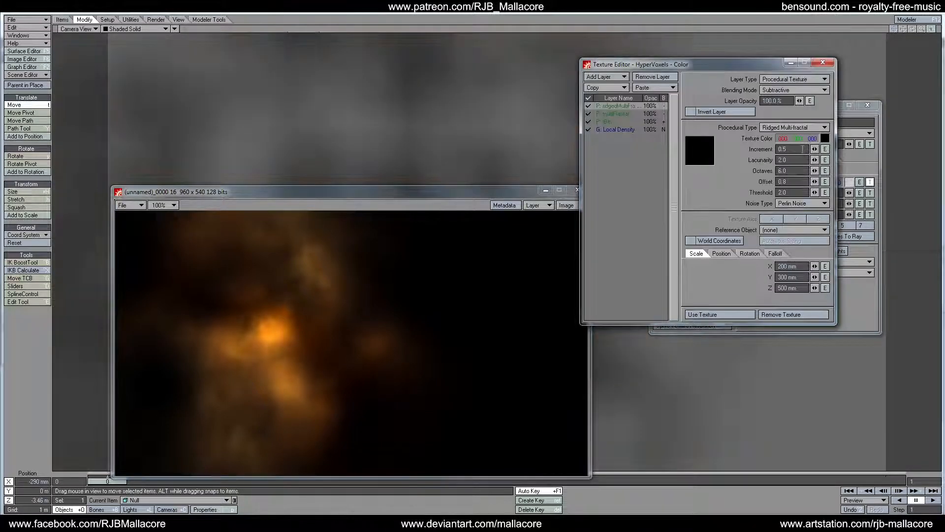
key("F9")
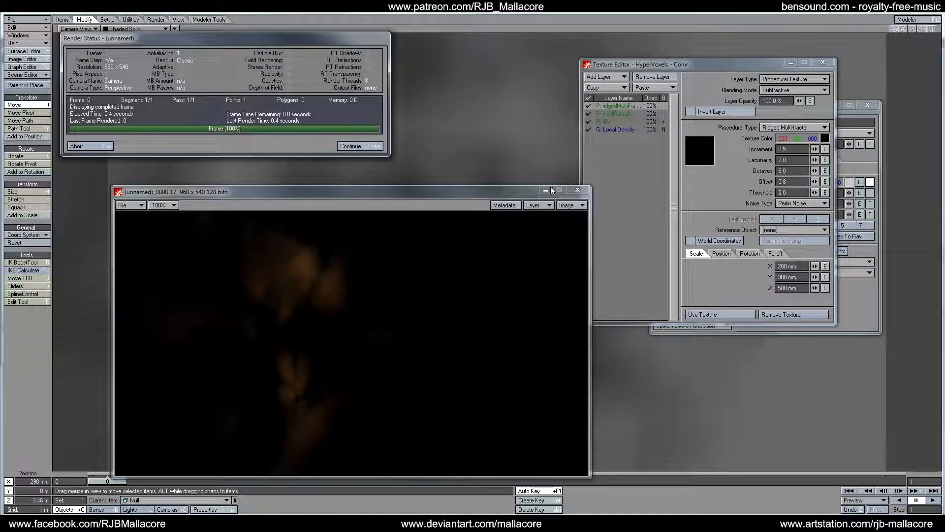
Set the Ridged Multi-fractal layer's noise type to Value-Gradient and render a test frame
left_click(788, 203)
left_click(794, 227)
key("F9")
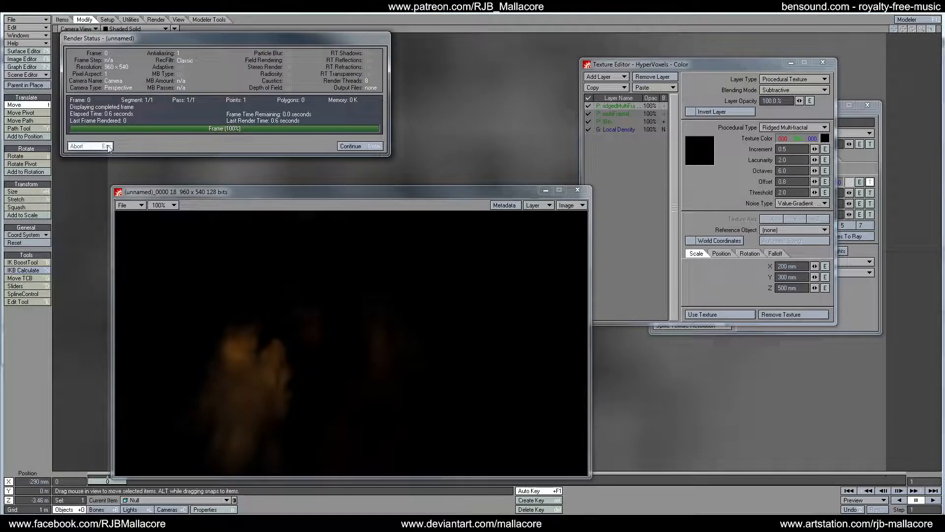
Lower the Ridged Multi-fractal layer's opacity to 50%, render a test frame and accept the color texture
left_click(781, 101)
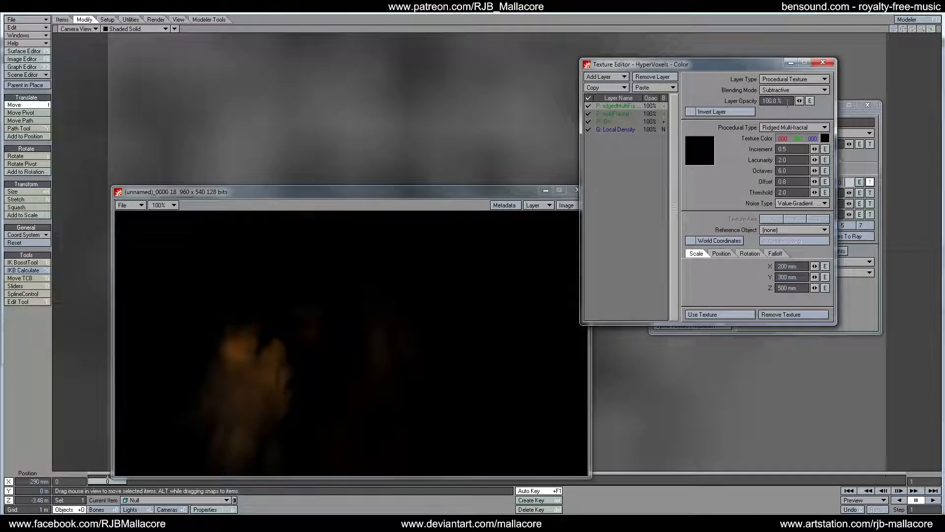
type("50")
key("Return")
key("F9")
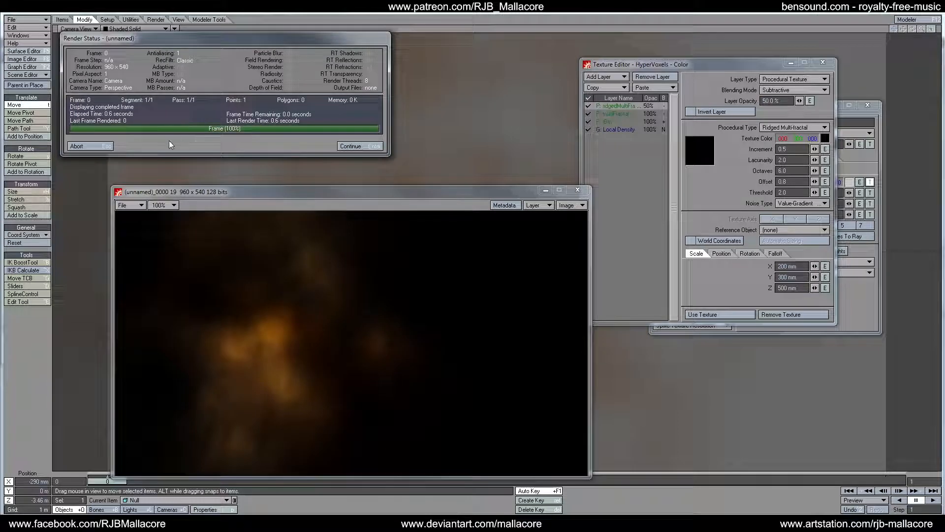
left_click(90, 146)
left_click(708, 314)
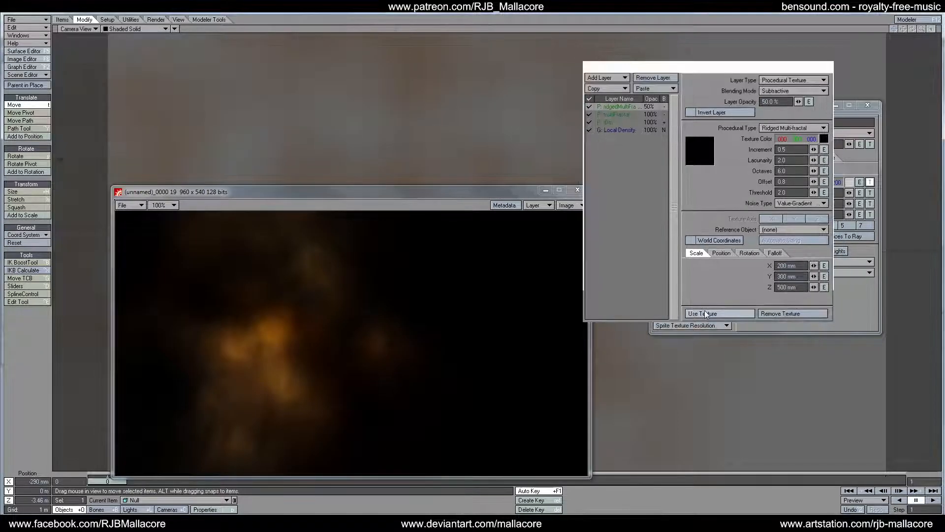
Set the HyperVoxels sprite's density to 150% and render a test frame
left_click(825, 215)
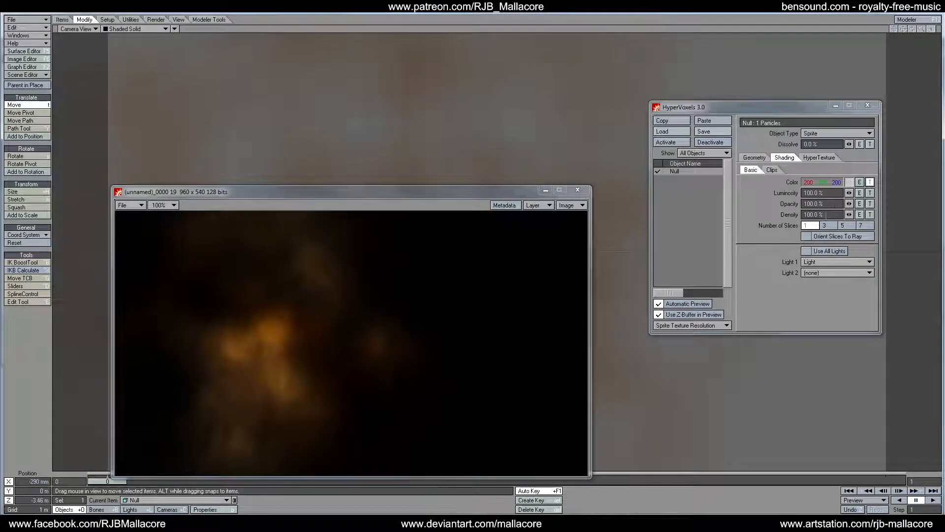
type("150")
key("Return")
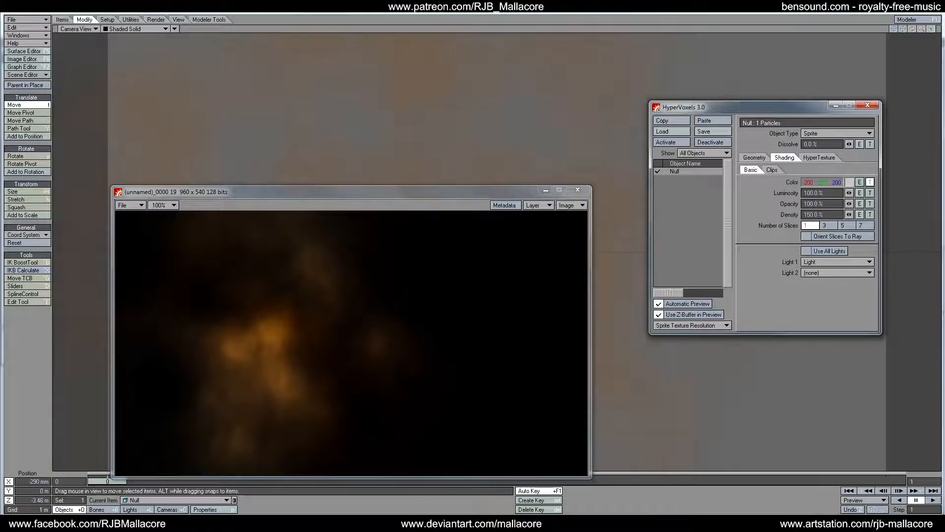
key("F9")
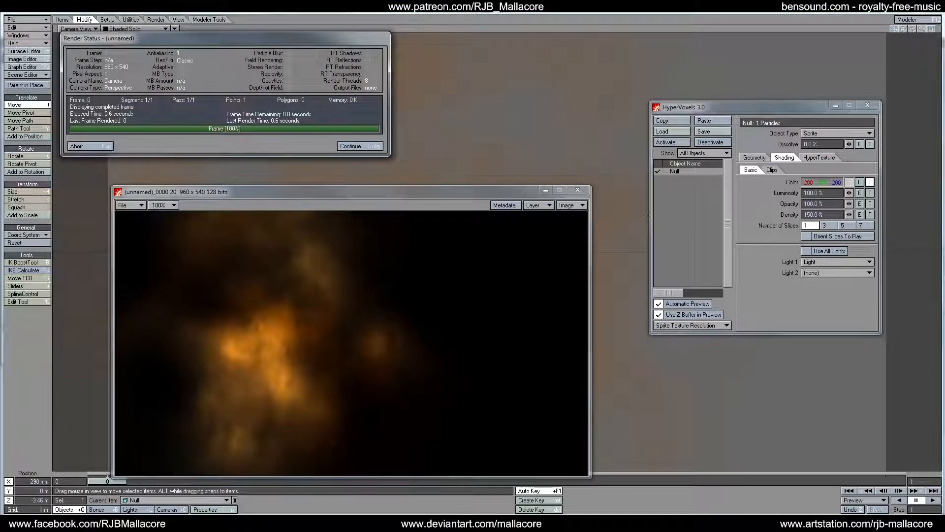
key("Return")
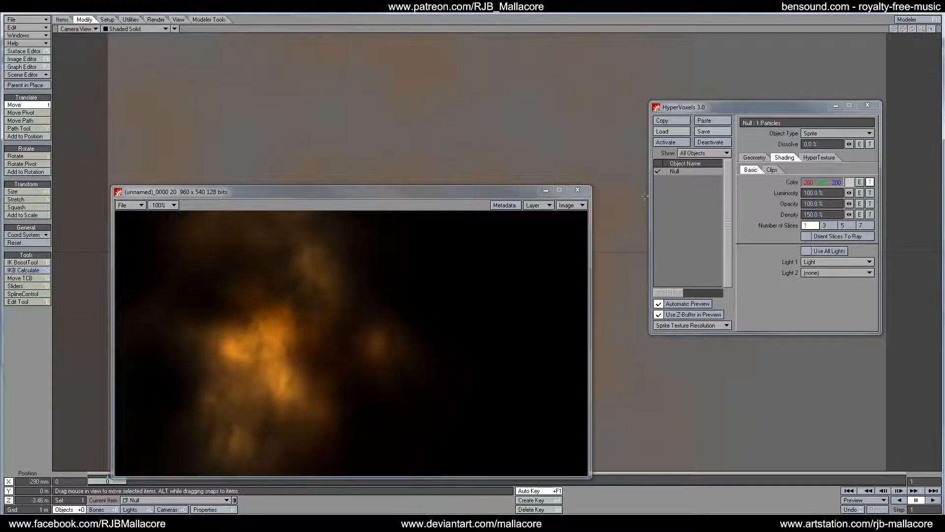
Close the render and HyperVoxels windows and move the null to about X -645 mm, Y -265 mm, Z -3.125 m
left_click(585, 193)
left_click(867, 105)
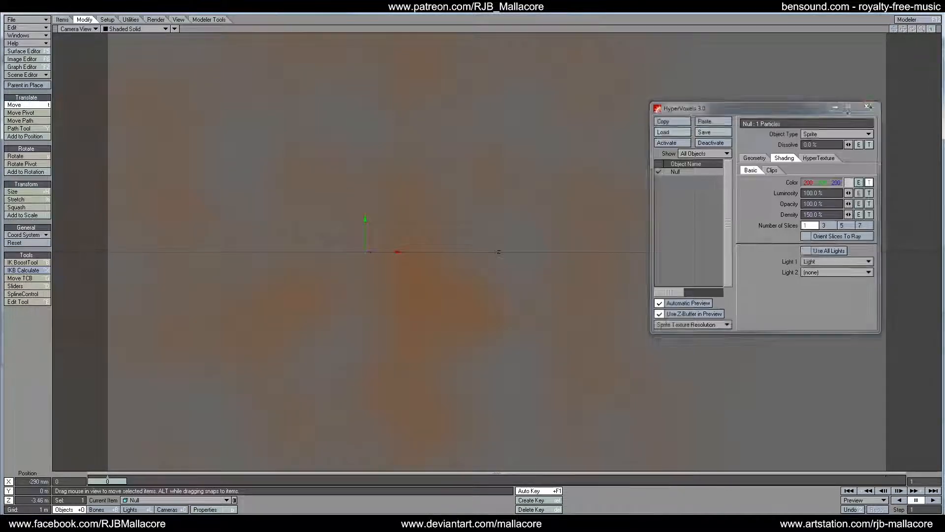
left_click_drag(223, 222, 188, 190)
right_click_drag(189, 189, 189, 216)
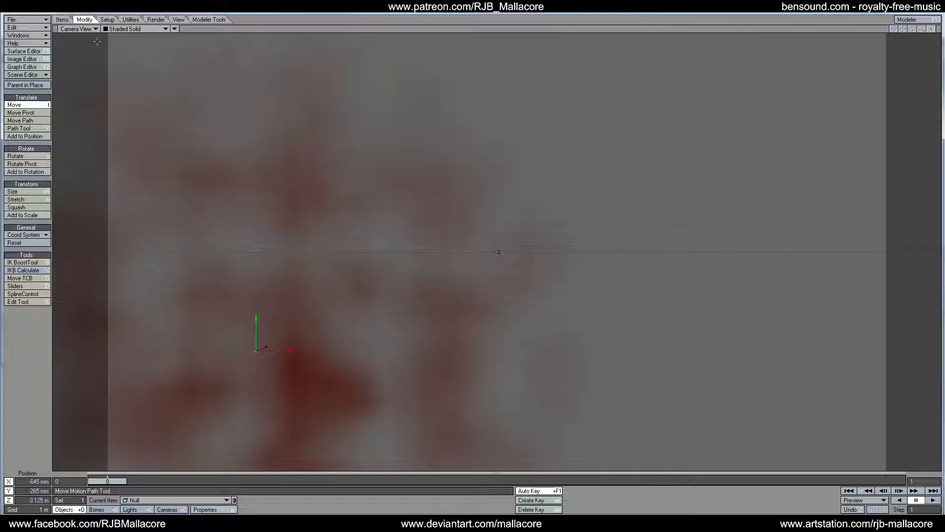
Clone the null once and move the clone to about X 610 mm, Y 435 mm, Z -3.085 m
left_click(63, 20)
left_click(15, 216)
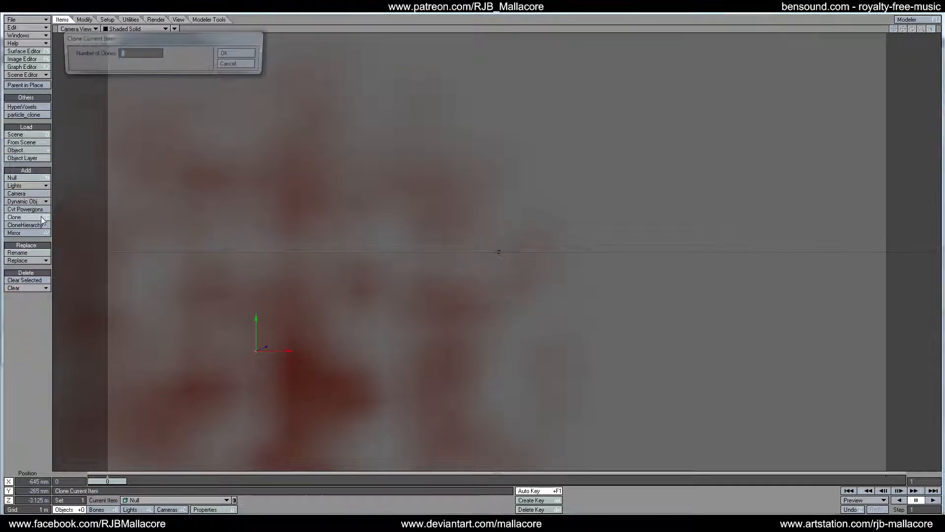
left_click(239, 53)
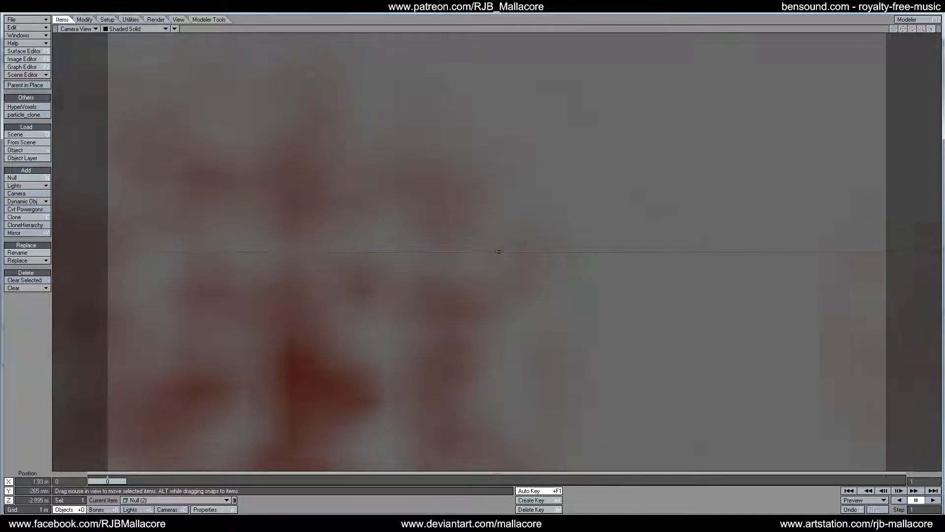
left_click_drag(468, 217, 340, 217)
right_click_drag(340, 218, 340, 148)
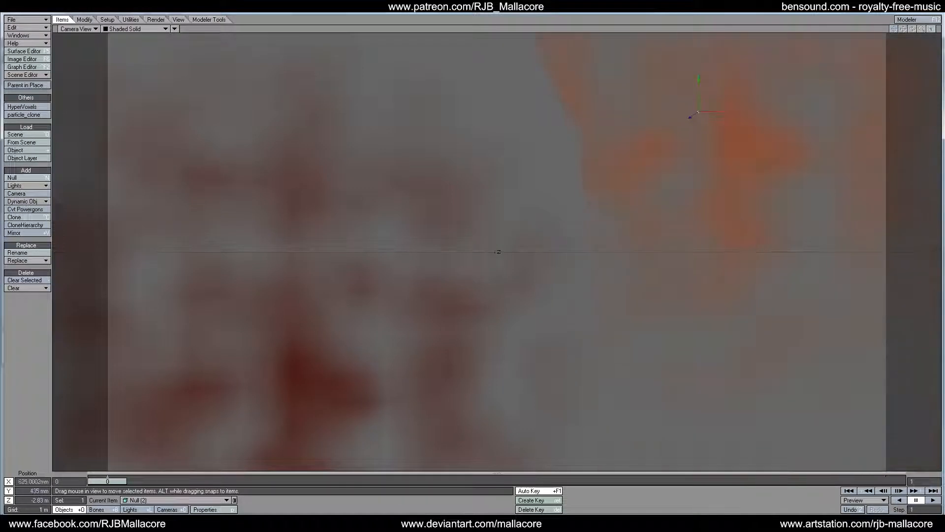
left_click_drag(339, 149, 343, 158)
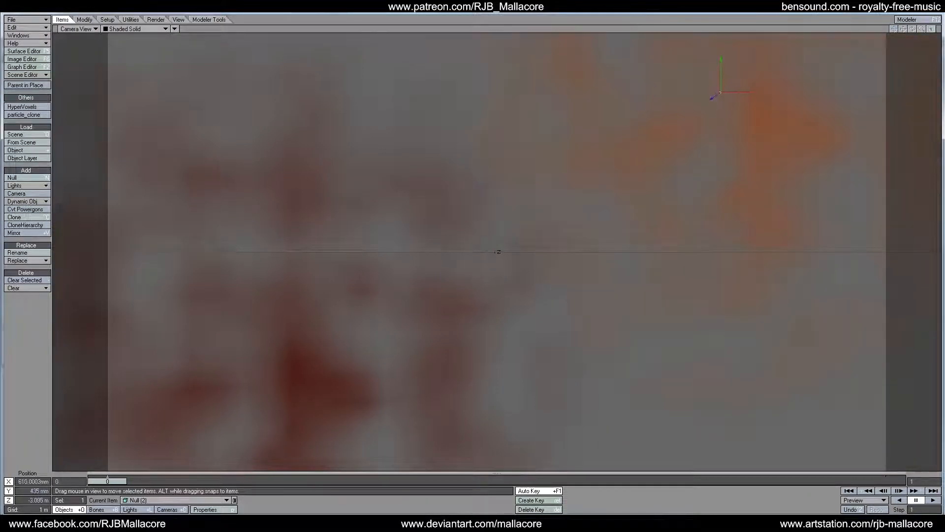
Rotate the cloned null to about 144.6° heading and 55.7° pitch, render a test frame and close the render
left_click(84, 20)
key("y")
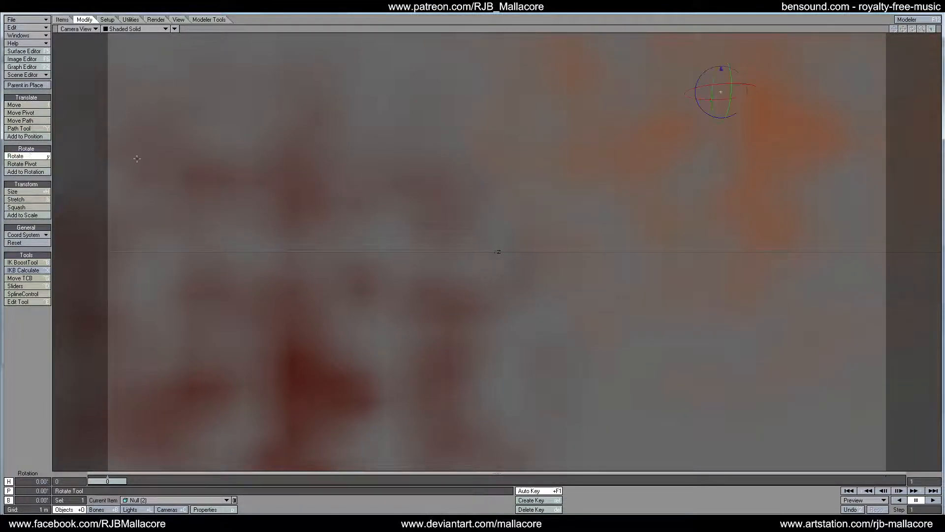
left_click_drag(189, 120, 237, 157)
key("F9")
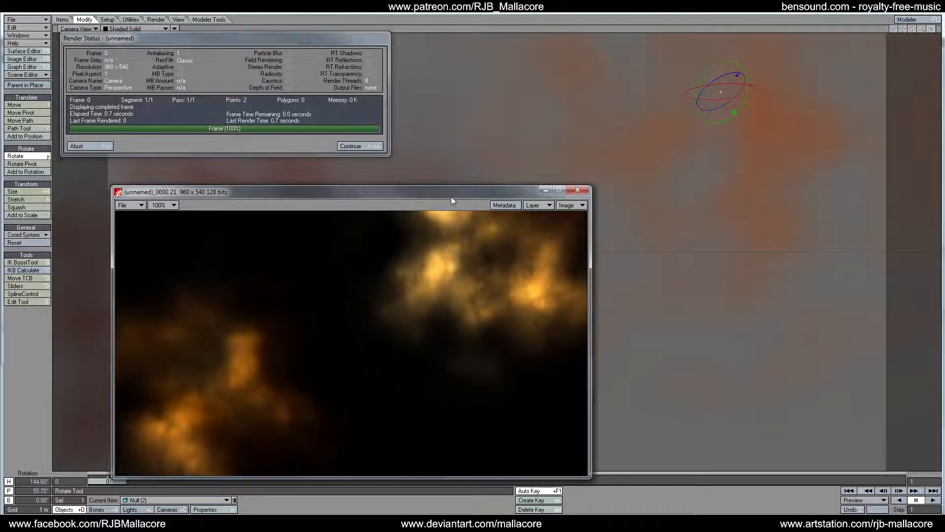
left_click_drag(451, 196, 592, 157)
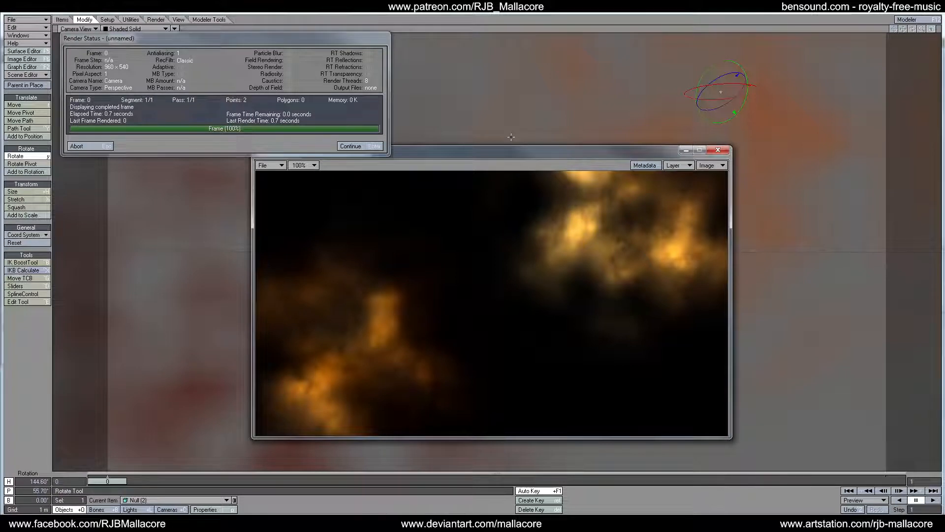
key("Return")
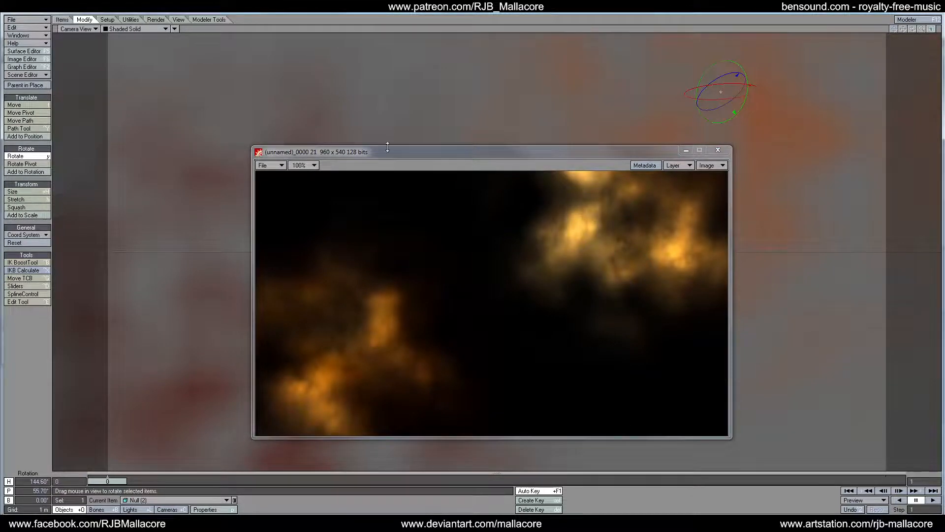
left_click(718, 150)
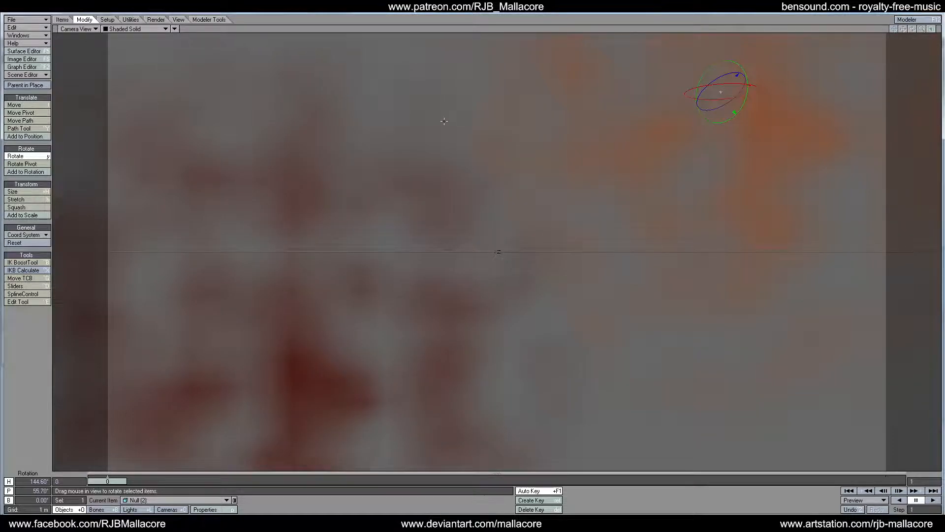
Load the recent scene July 4 Background A.lws, render a test frame and close the render status
left_click(25, 19)
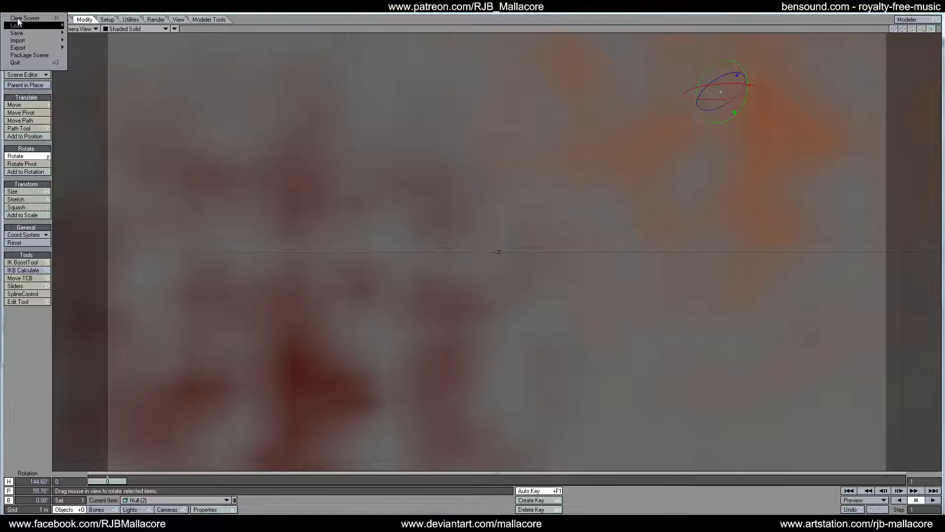
mouse_move(42, 26)
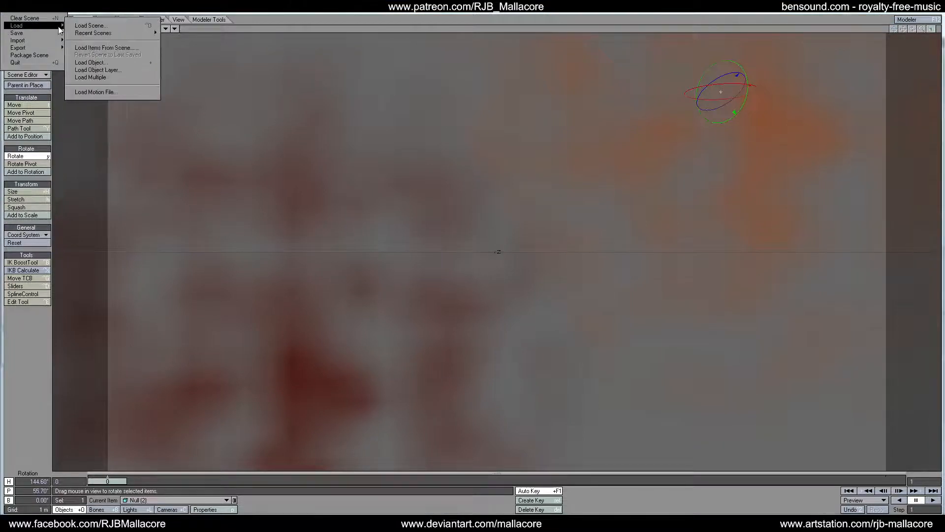
mouse_move(97, 35)
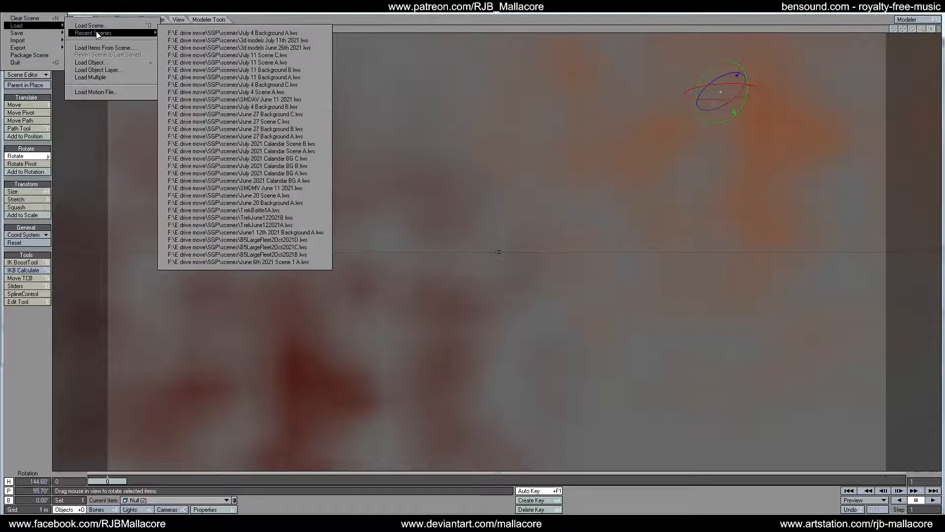
left_click(215, 35)
left_click(140, 71)
key("t")
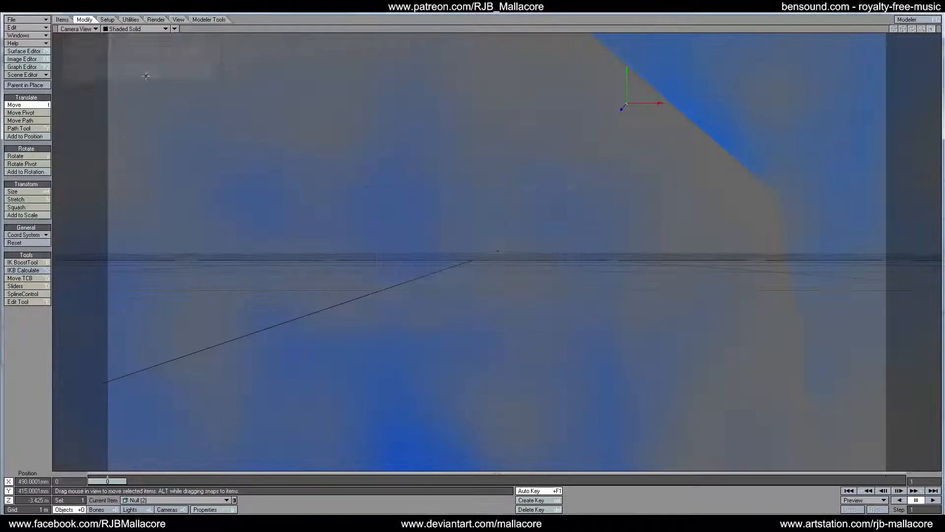
key("F9")
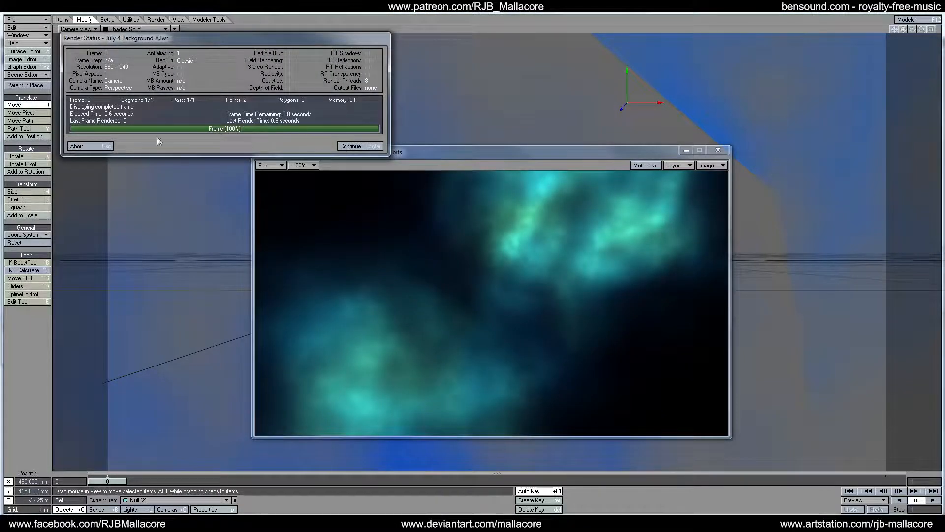
left_click(94, 143)
Open the HyperVoxels settings for Null (1) and examine its sprite geometry and HyperTexture settings
left_click(24, 51)
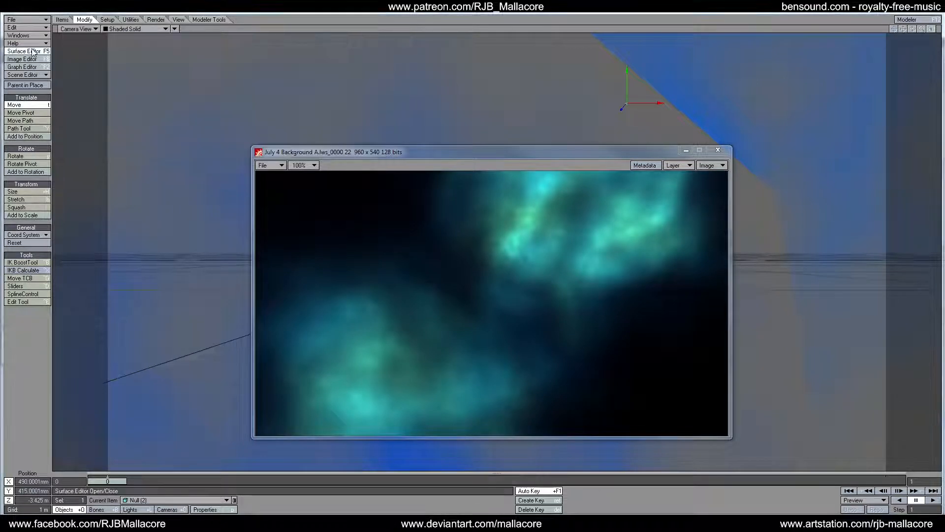
left_click(62, 19)
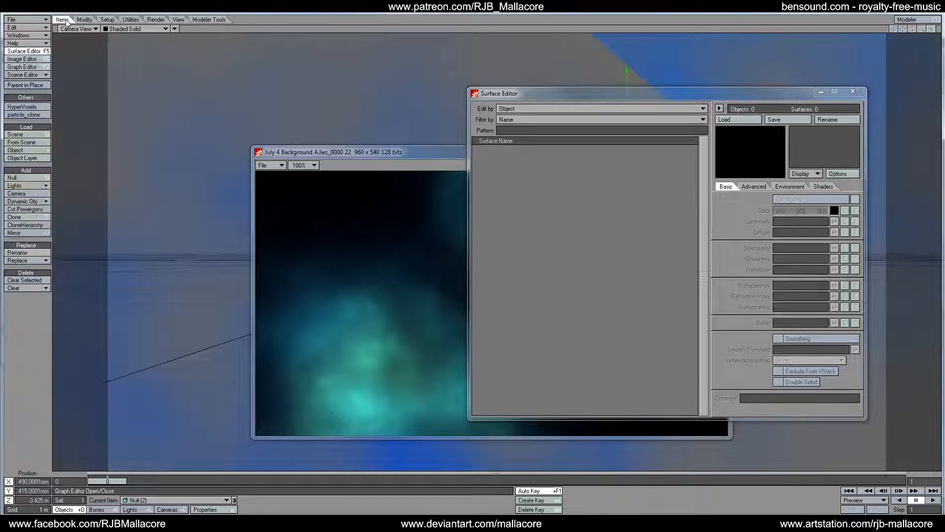
left_click(38, 108)
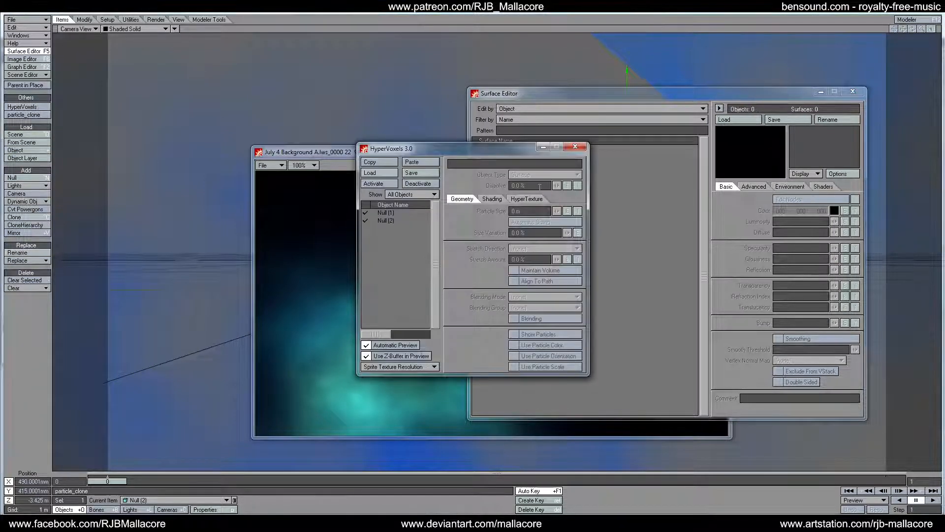
left_click(387, 212)
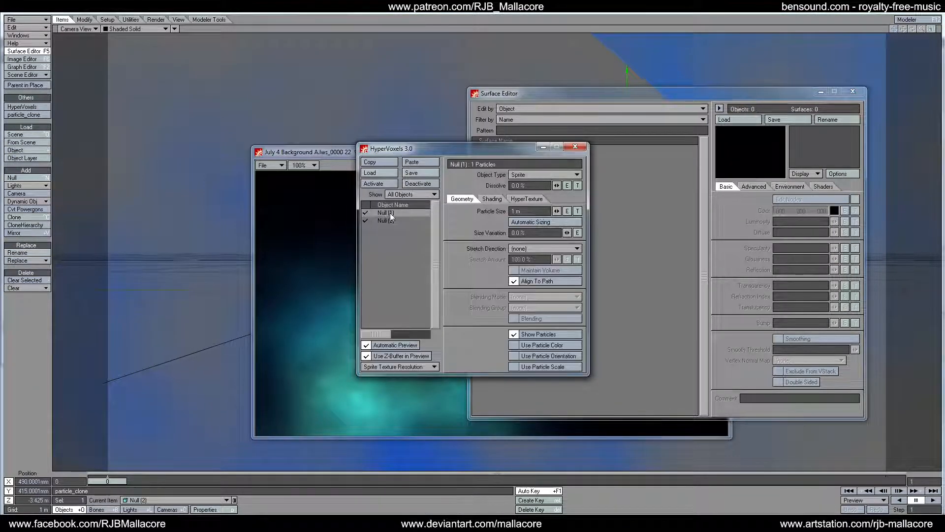
left_click(527, 198)
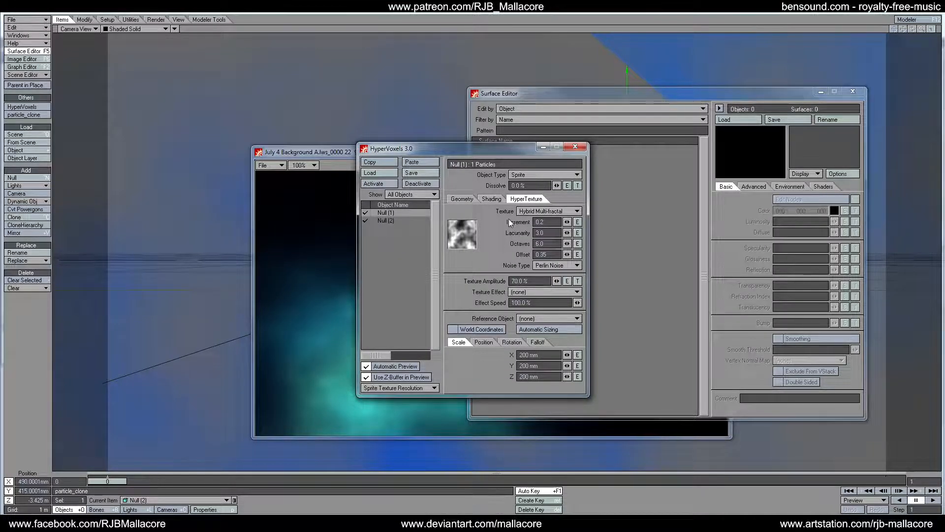
Examine the Local Density gradient, Hybrid Multi-fractal and Dented layers in the color texture of Null (1)
left_click(491, 199)
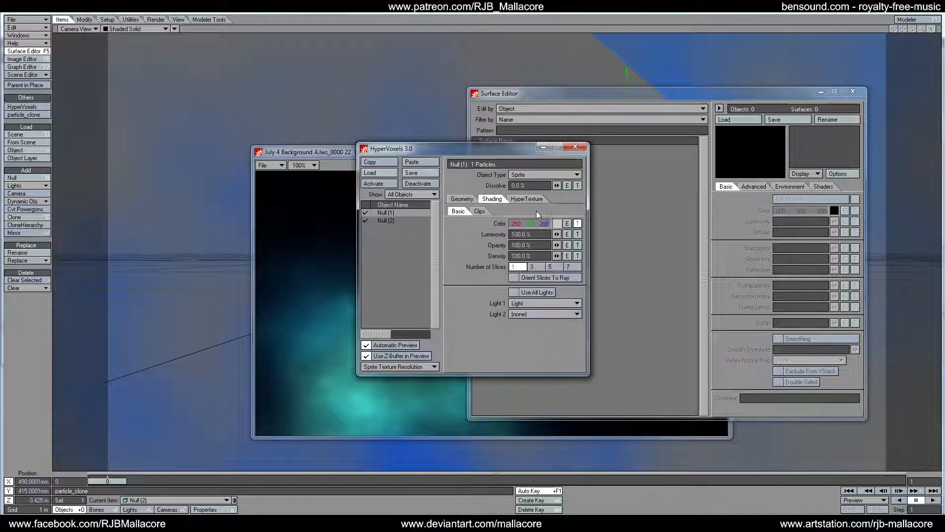
left_click(578, 224)
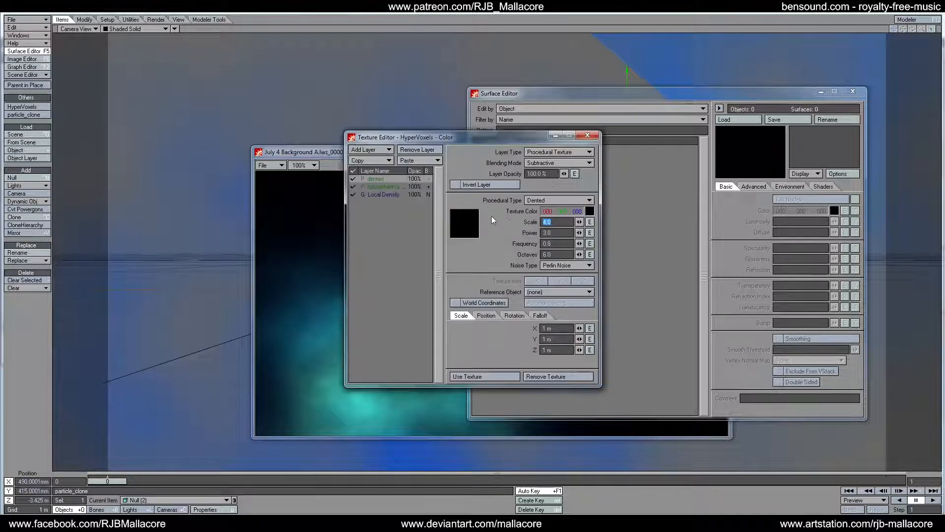
left_click(384, 196)
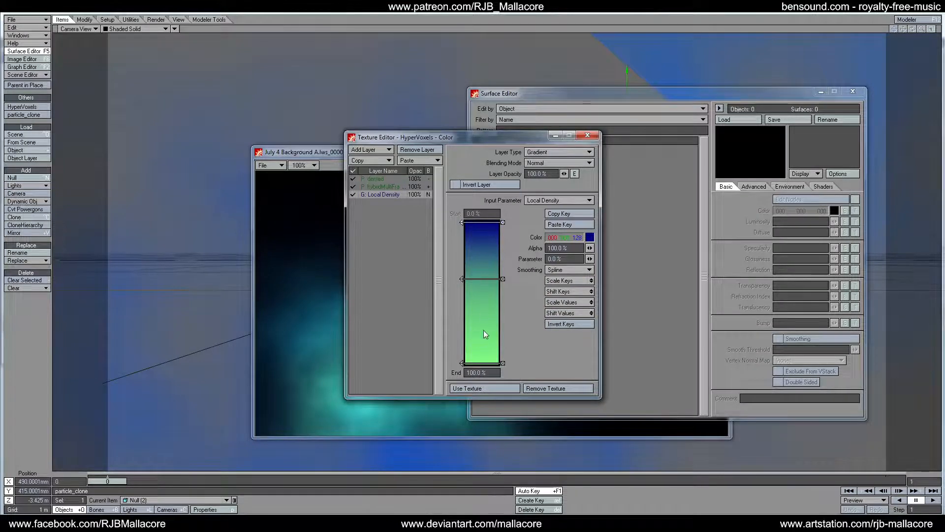
left_click(385, 187)
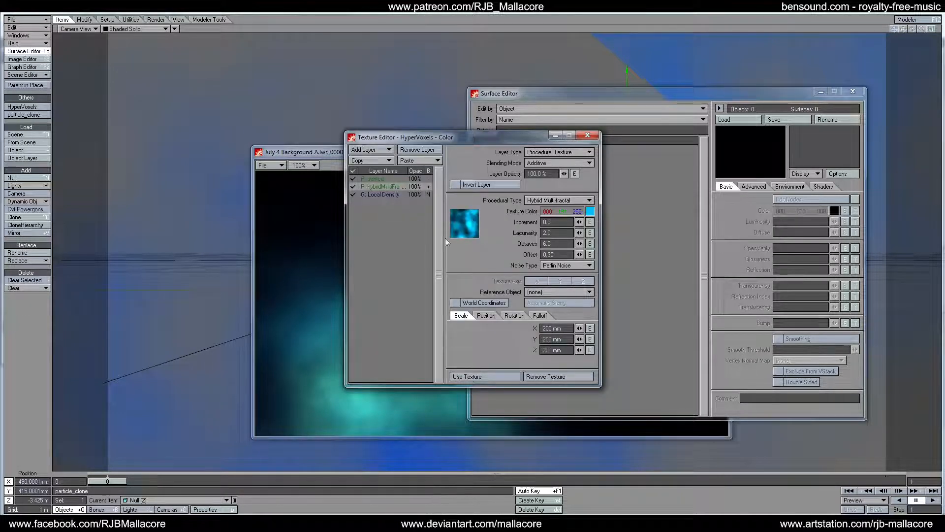
left_click(375, 179)
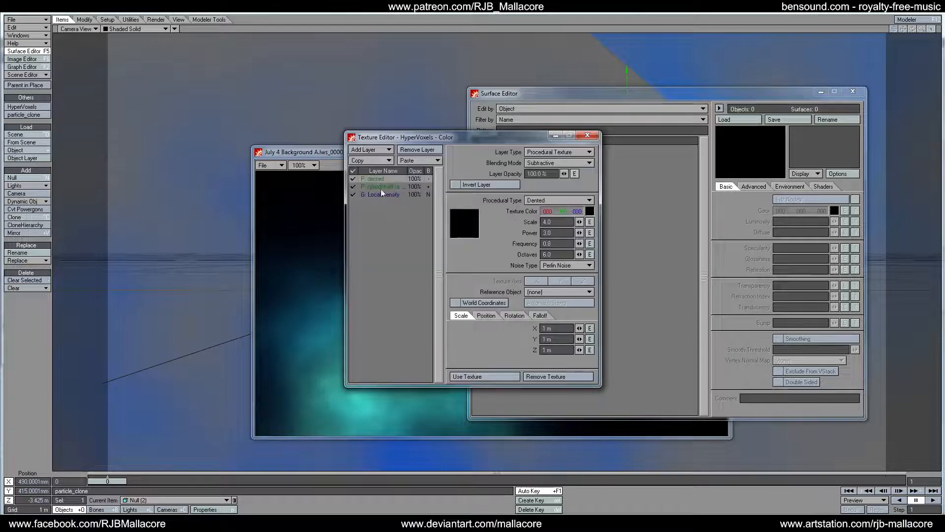
Try magenta as the Dented layer's texture color and set it back to black
left_click(589, 211)
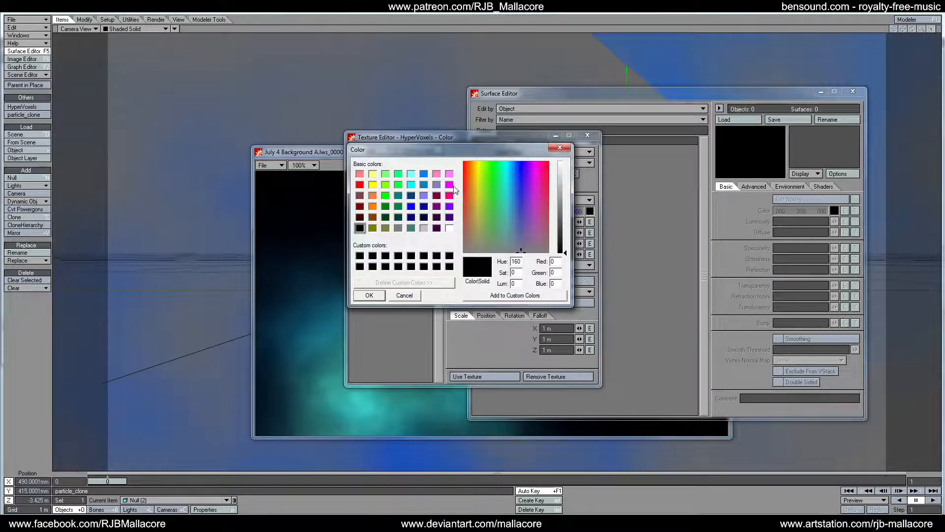
left_click(450, 185)
left_click(382, 296)
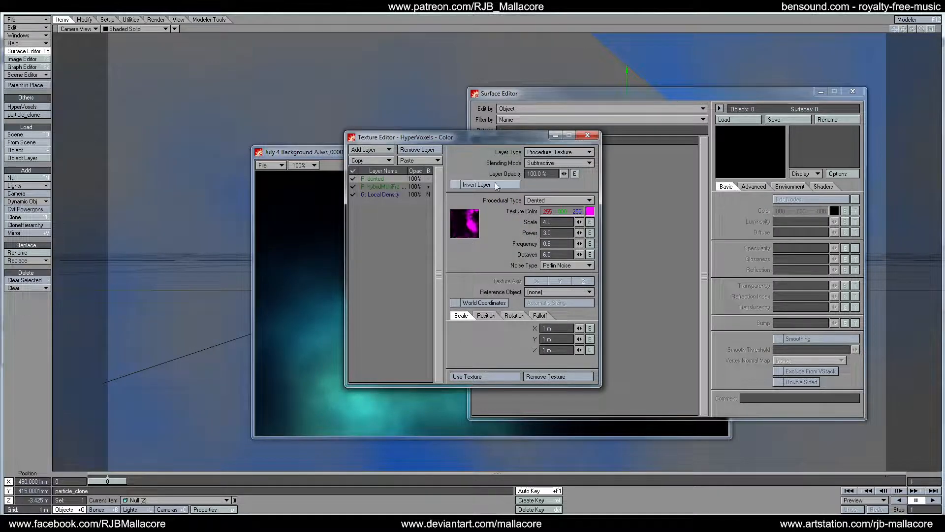
left_click(590, 211)
left_click(360, 228)
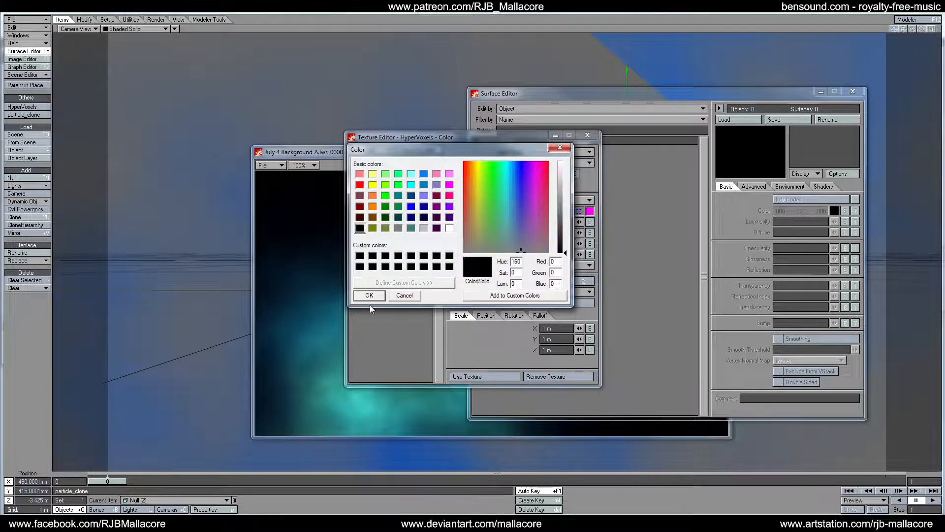
left_click(369, 295)
Apply the color texture to Null (1), render a test frame and close the render status
left_click(477, 377)
key("F9")
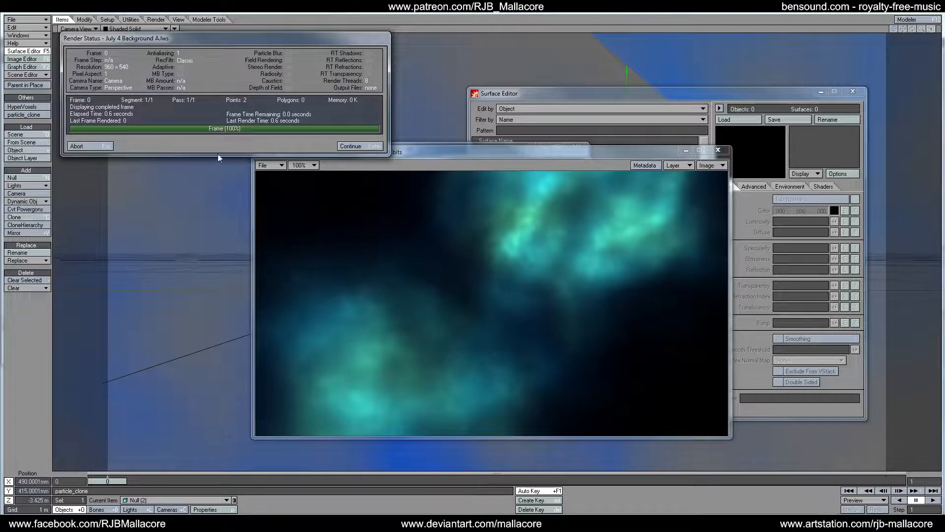
left_click(102, 146)
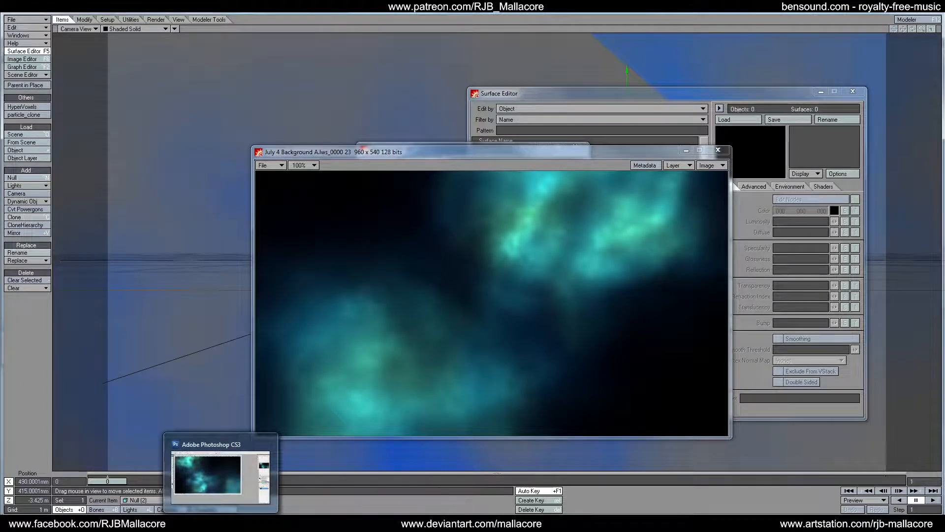
Switch to Photoshop and add a Curves adjustment above Background, with a lower point at input 66, output 72 and a raised upper point
left_click(220, 523)
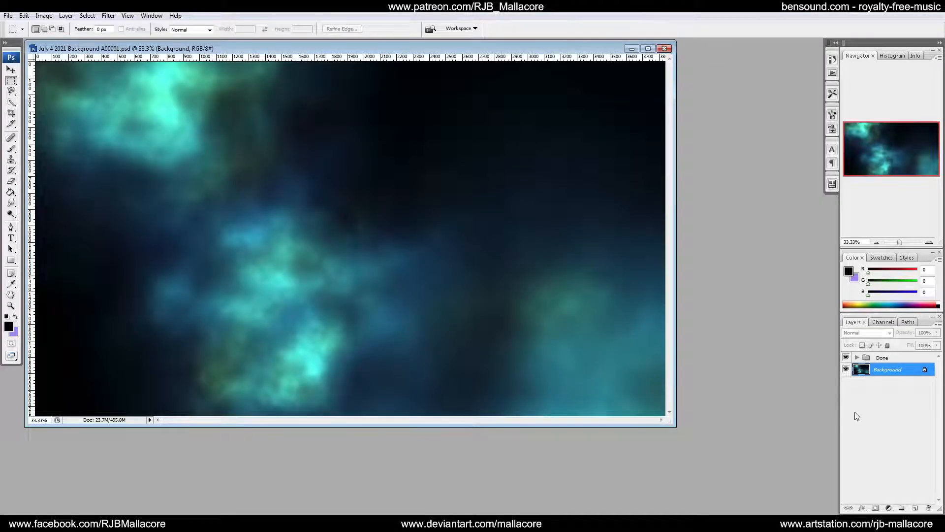
left_click(890, 508)
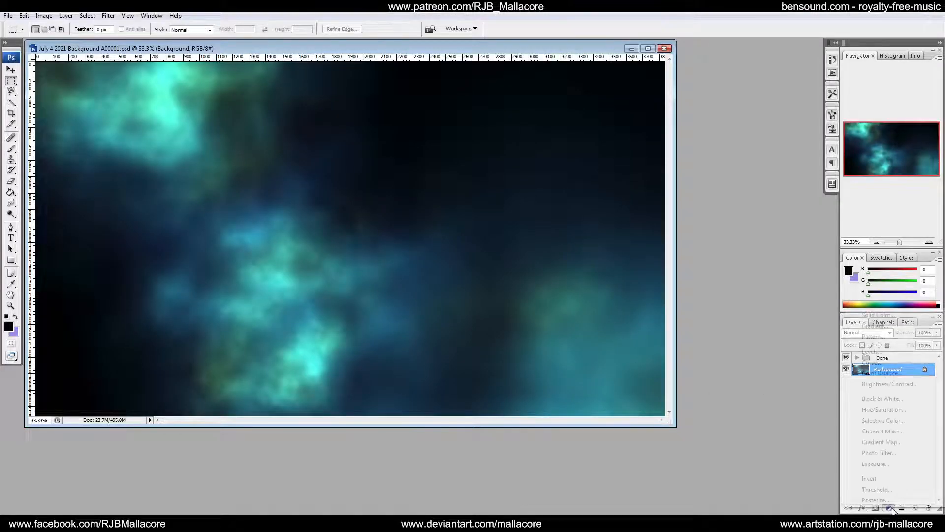
left_click(872, 363)
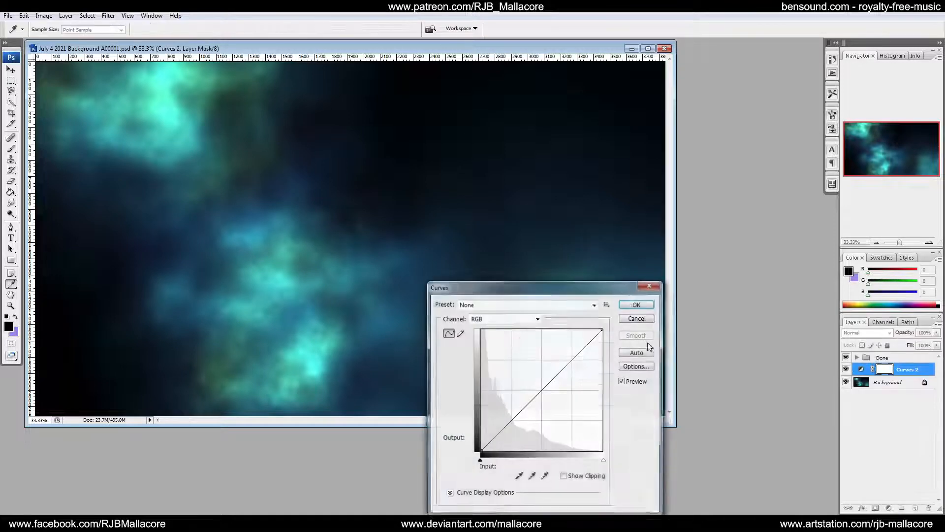
left_click_drag(563, 366, 560, 364)
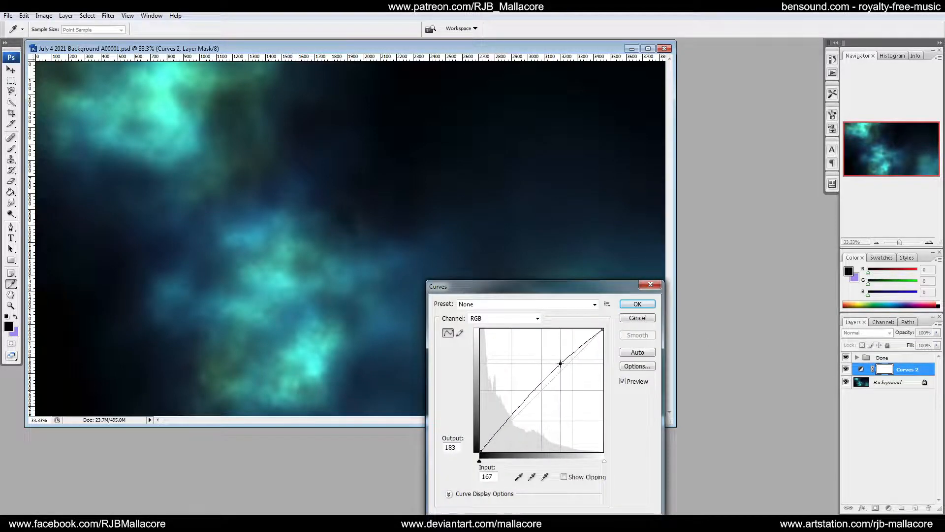
left_click_drag(523, 411, 511, 409)
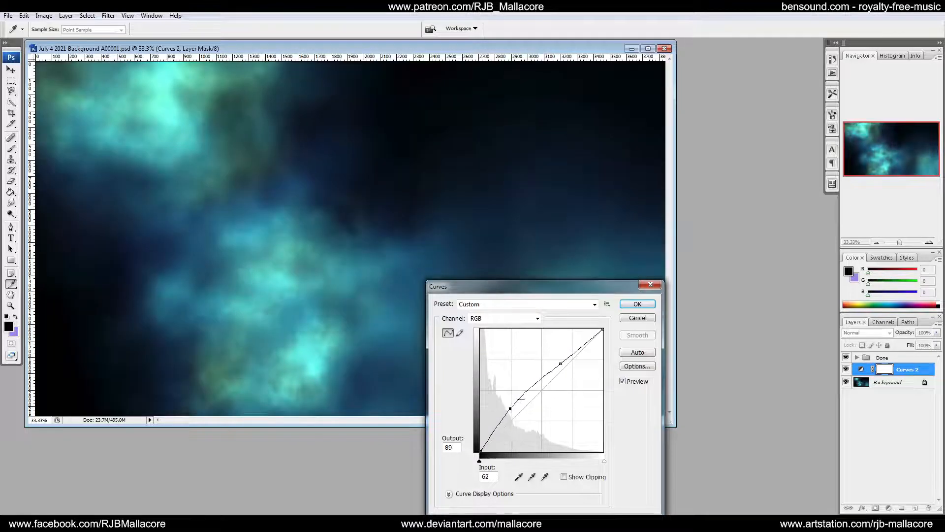
left_click_drag(560, 363, 558, 359)
left_click_drag(510, 408, 512, 417)
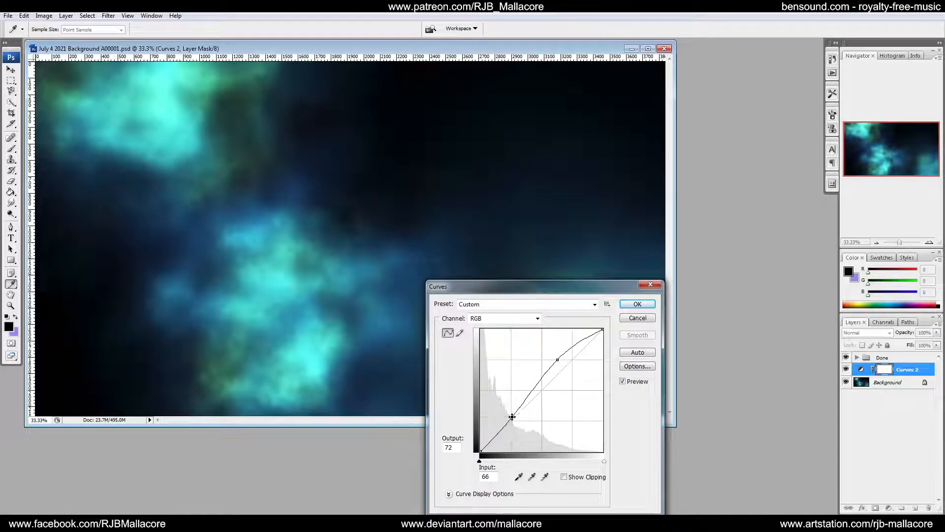
left_click(638, 304)
Add a Color Balance adjustment layer above Curves 2 with midtones shifted to green +28 and yellow -5
left_click(889, 508)
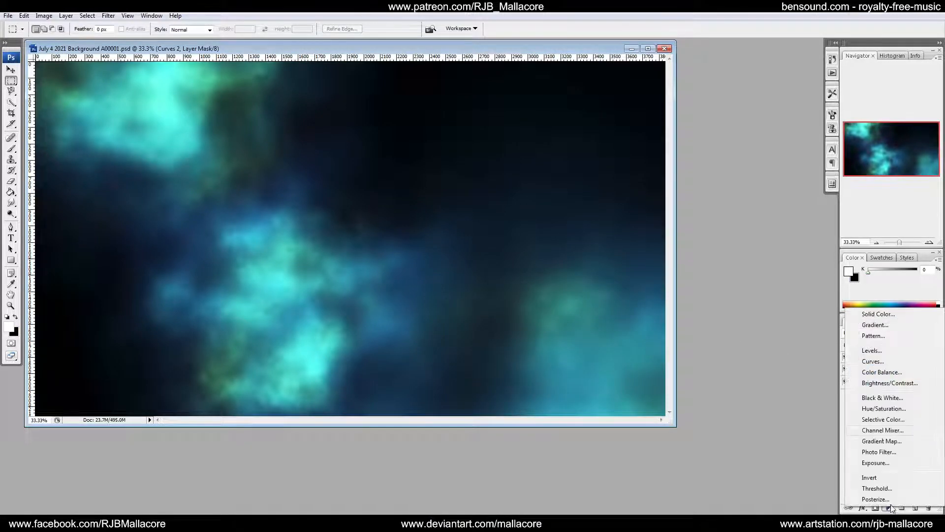
left_click(885, 375)
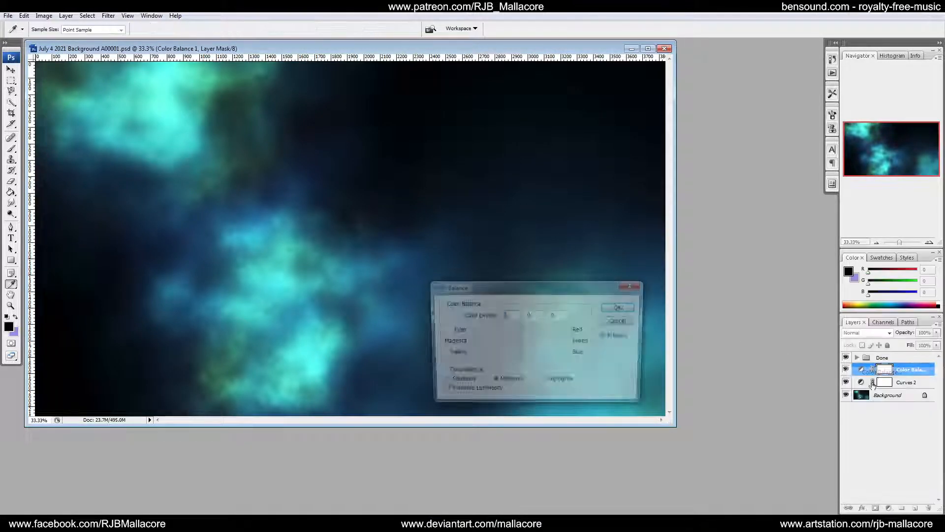
left_click_drag(519, 354, 518, 330)
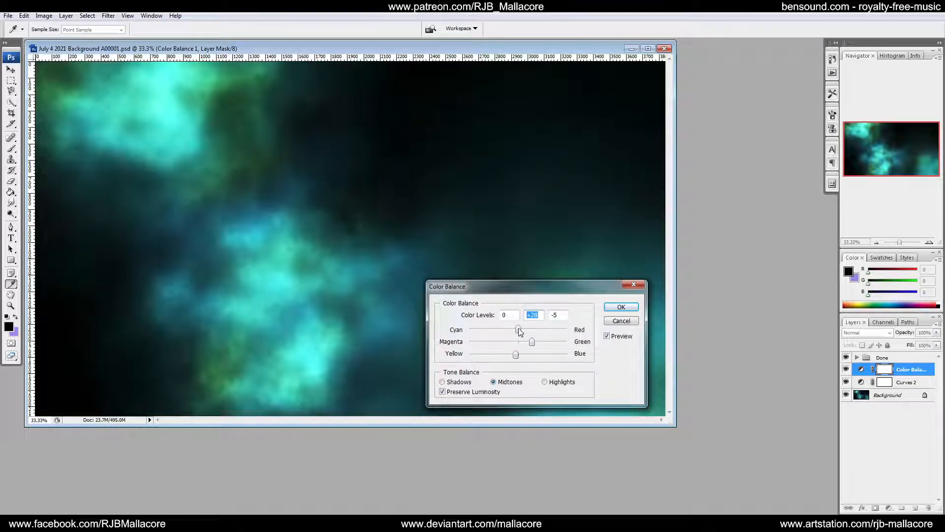
left_click(621, 307)
key("m")
key("d")
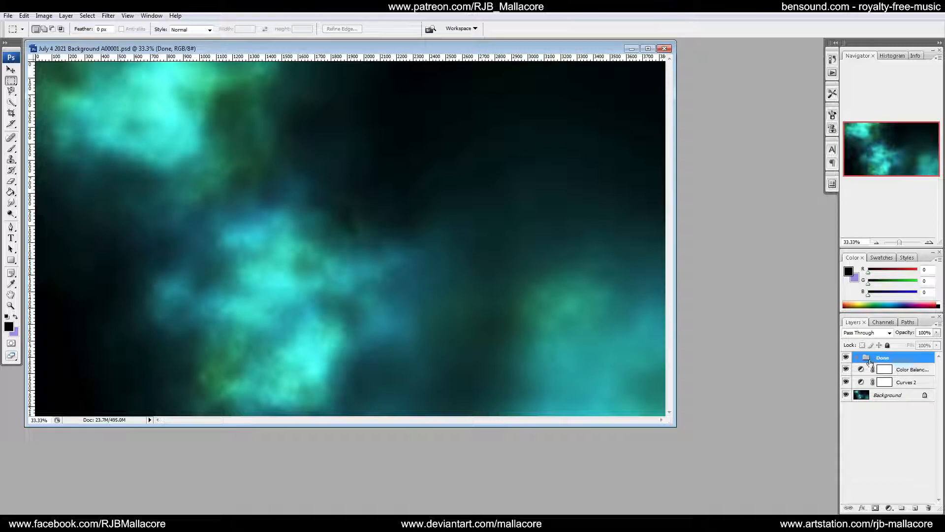
Hide the Color Balance and Curves 2 adjustment layers and expand the Done group
left_click(846, 369)
left_click(846, 382)
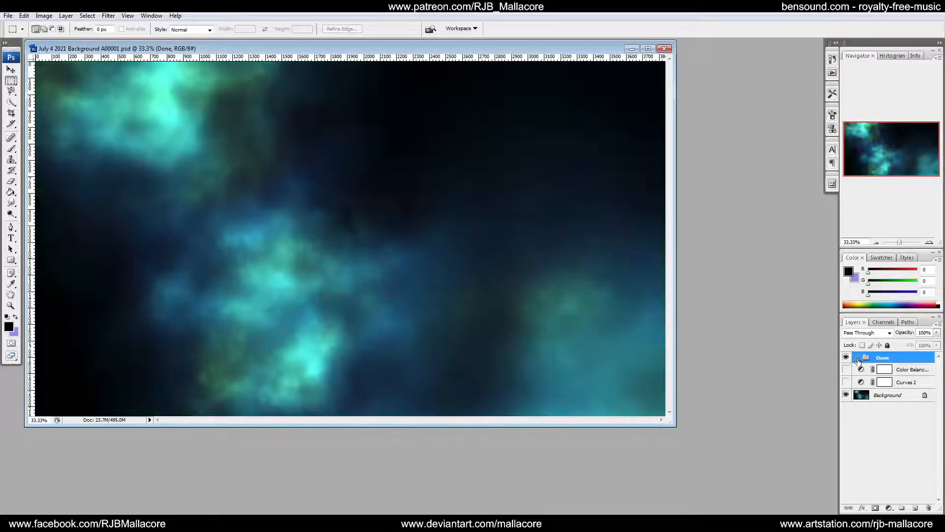
left_click(857, 357)
Show Layer 1 copy 5, copy 4, copy 3 and the Curves 1 adjustment in the Done group
left_click(856, 370)
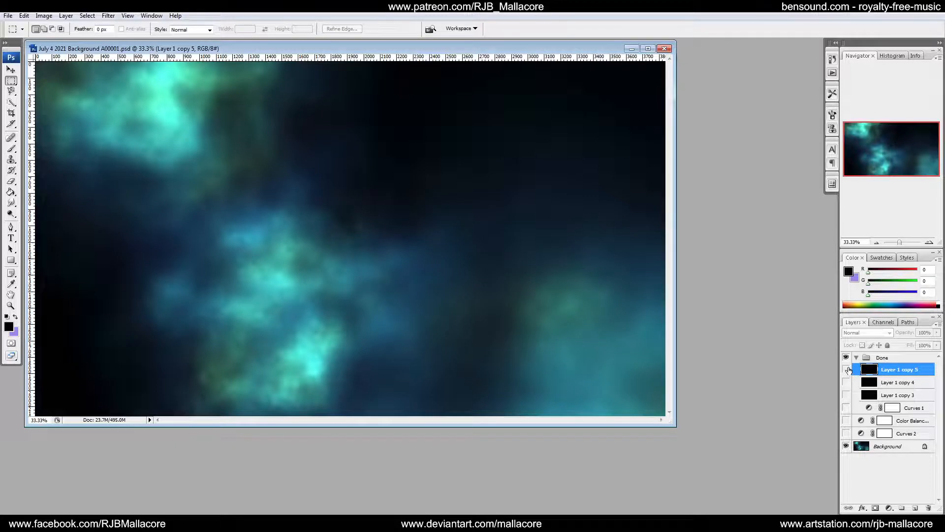
left_click_drag(846, 369, 847, 397)
left_click(880, 383)
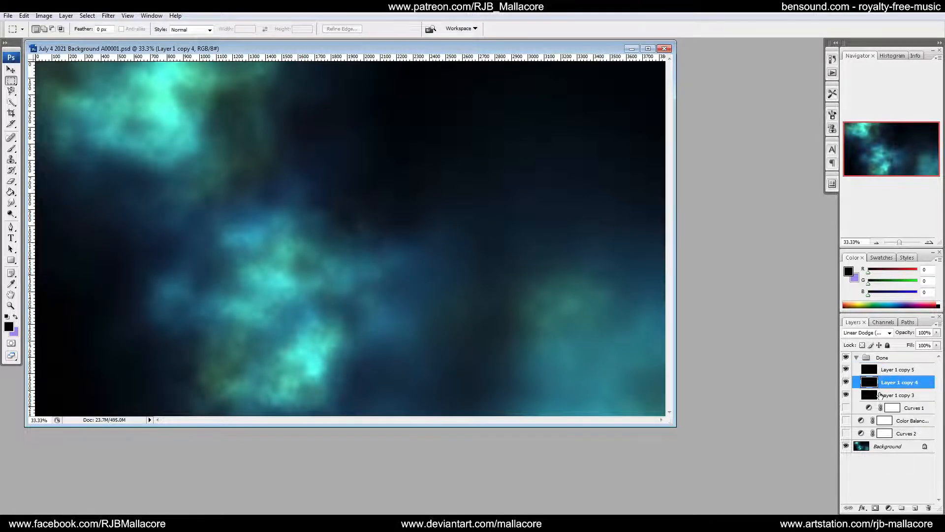
left_click(880, 395)
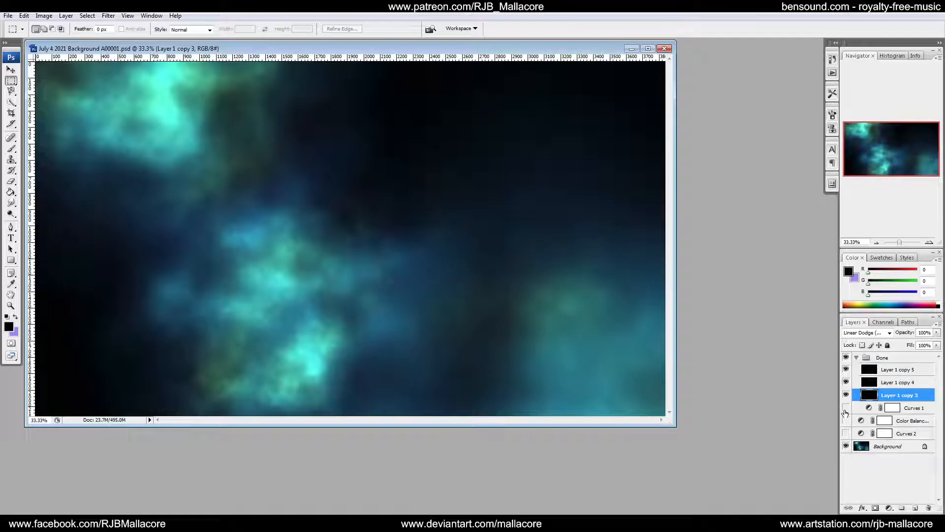
left_click(846, 408)
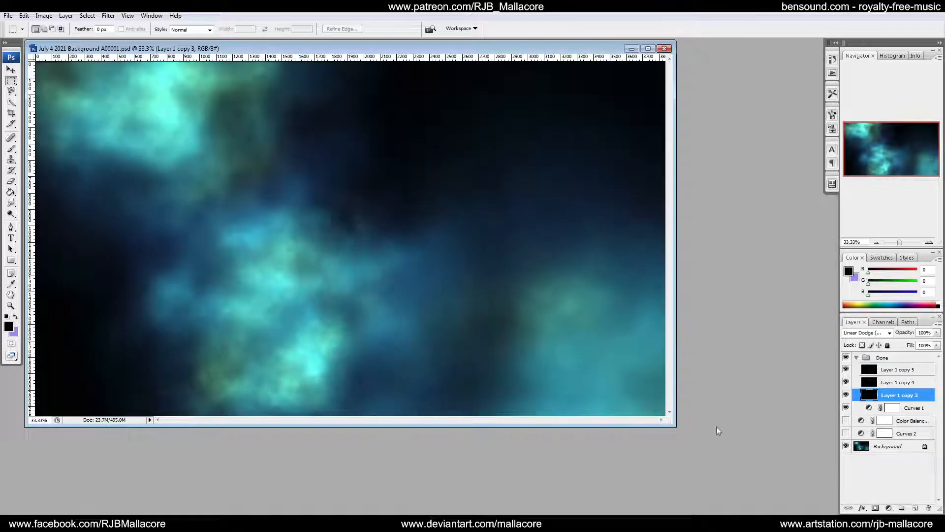
Set the document zoom to 100% and inspect the stars along the upper middle of the nebula
left_click(39, 420)
type("100")
key("Return")
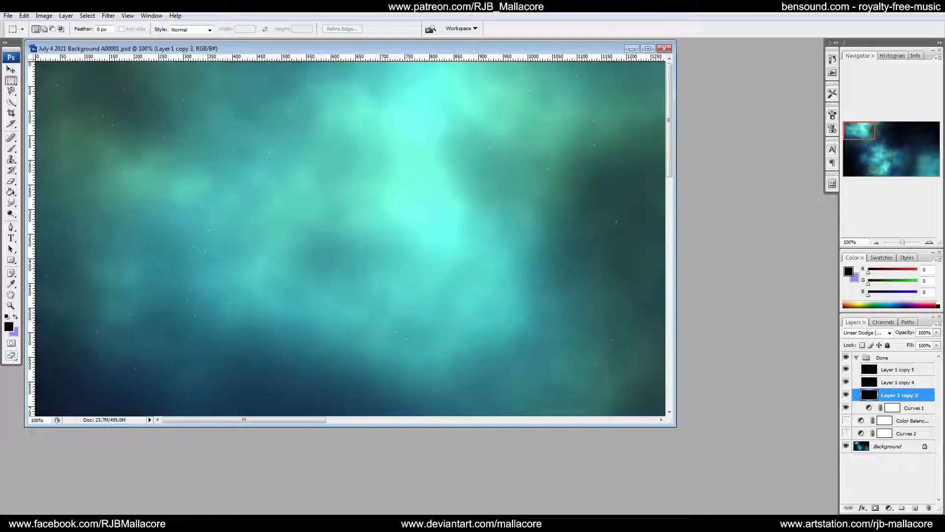
left_click_drag(241, 420, 385, 428)
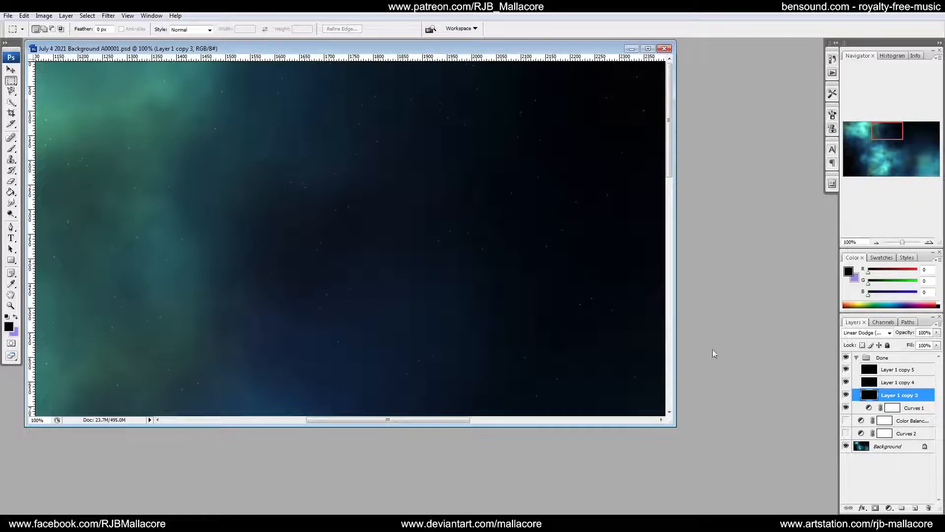
Hide the Curves 1 adjustment, and toggle Layer 1 copy 3, copy 4 and copy 5 off and back on to compare the stars
left_click(873, 372)
left_click(887, 386)
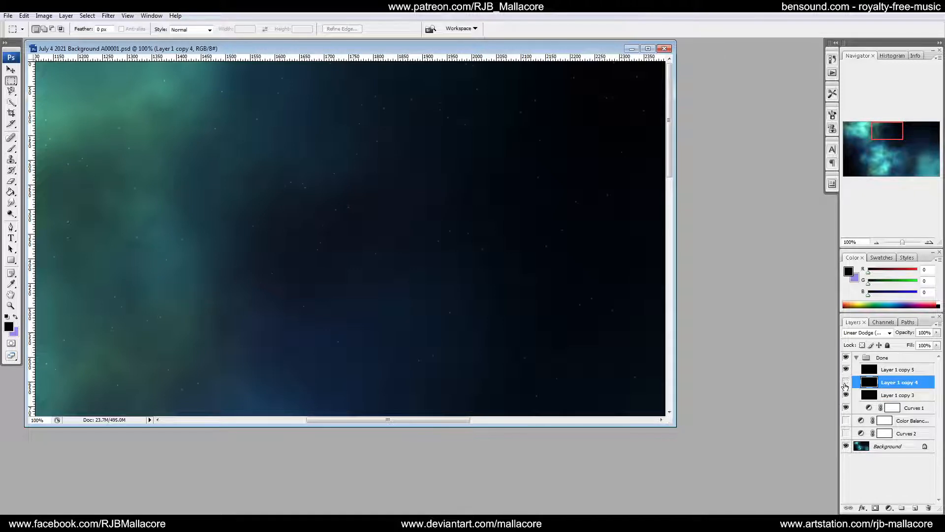
left_click(845, 382)
left_click(846, 408)
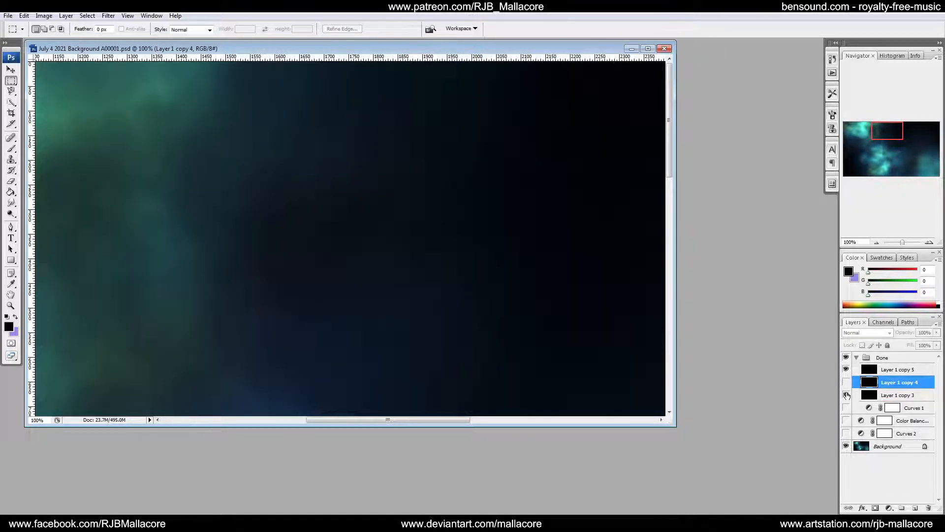
left_click(846, 395)
left_click(846, 369)
left_click(845, 382)
left_click(846, 369)
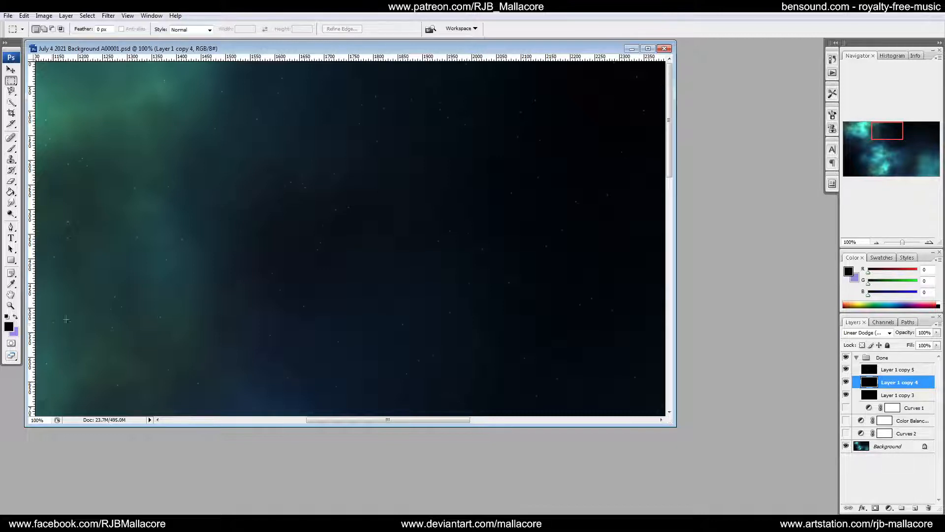
Set the document zoom to 50% to view more of the nebula with its star layers
left_click(45, 419)
type("50")
key("Return")
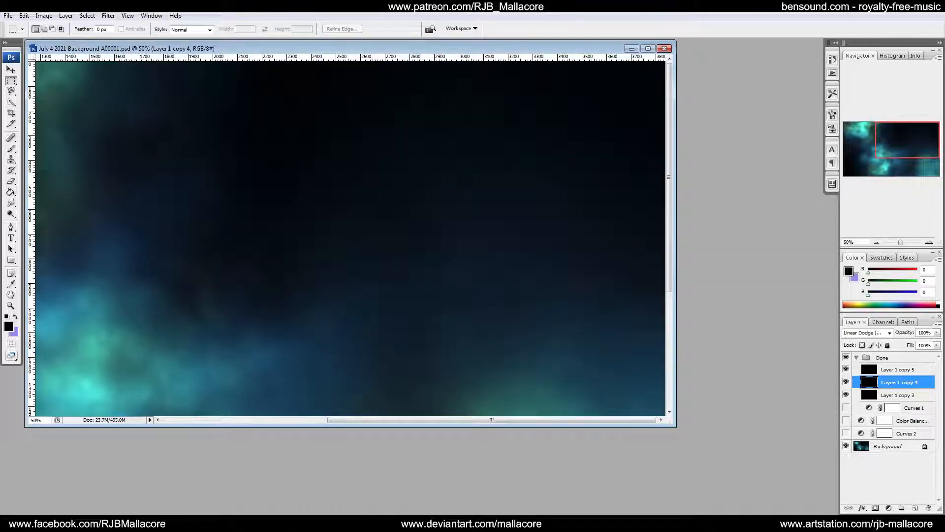